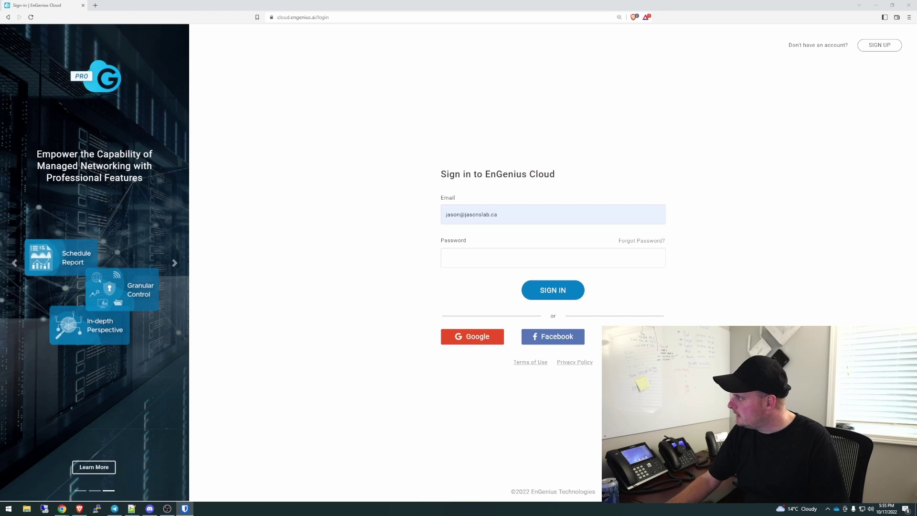
Step: Sign in to EnGenius Cloud with the account password and the two-factor verification code
click(515, 254)
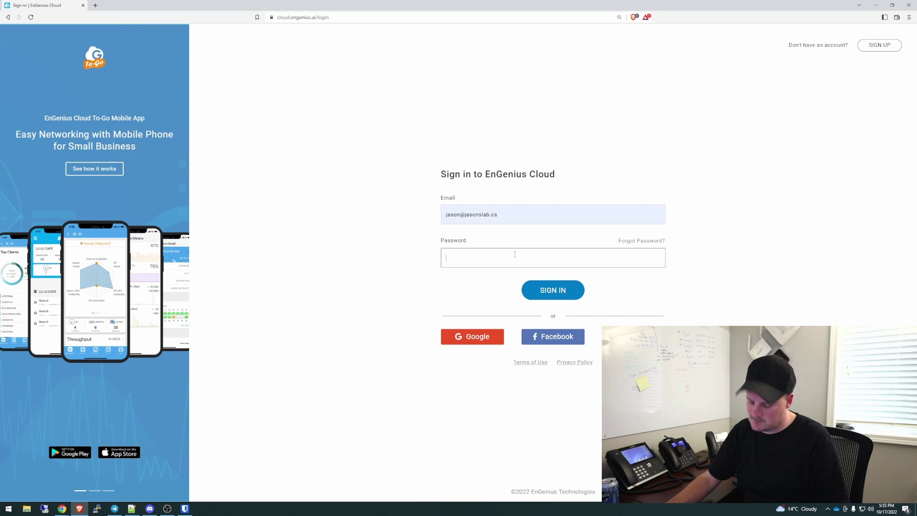
click(538, 293)
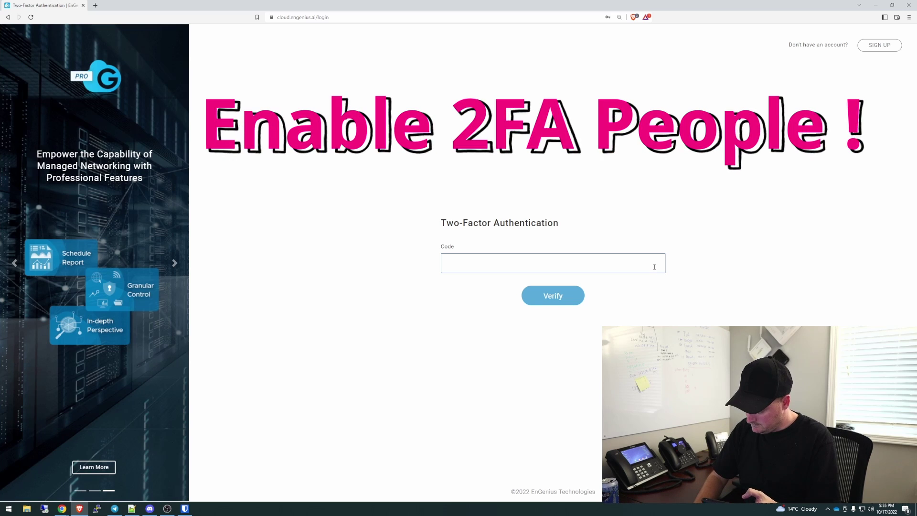
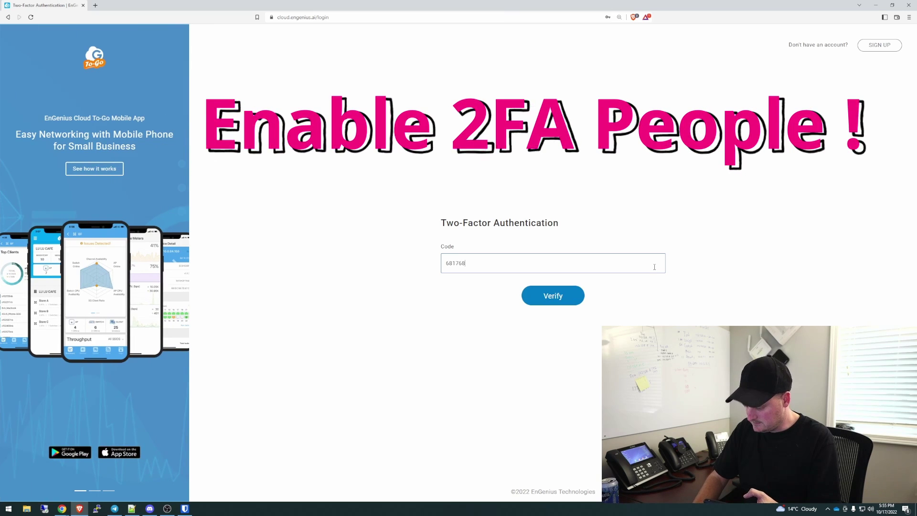
click(547, 292)
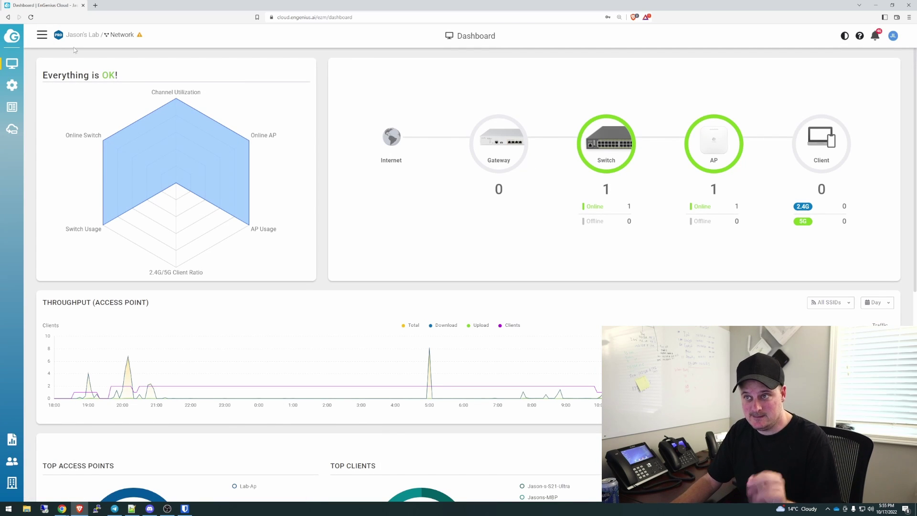
Step: Load the firewall at 192.168.52.1 in a new tab, proceeding past the certificate warning
click(96, 5)
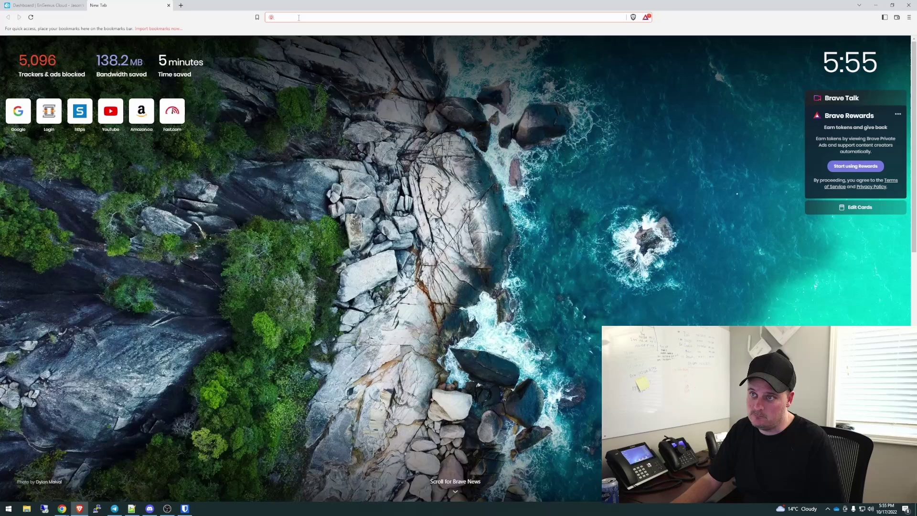
text(192.168)
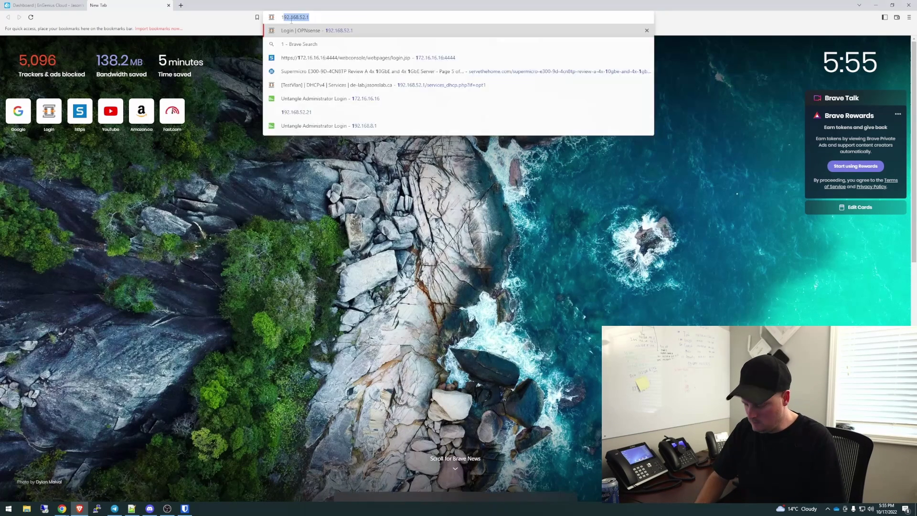
text(.52.1)
key(Return)
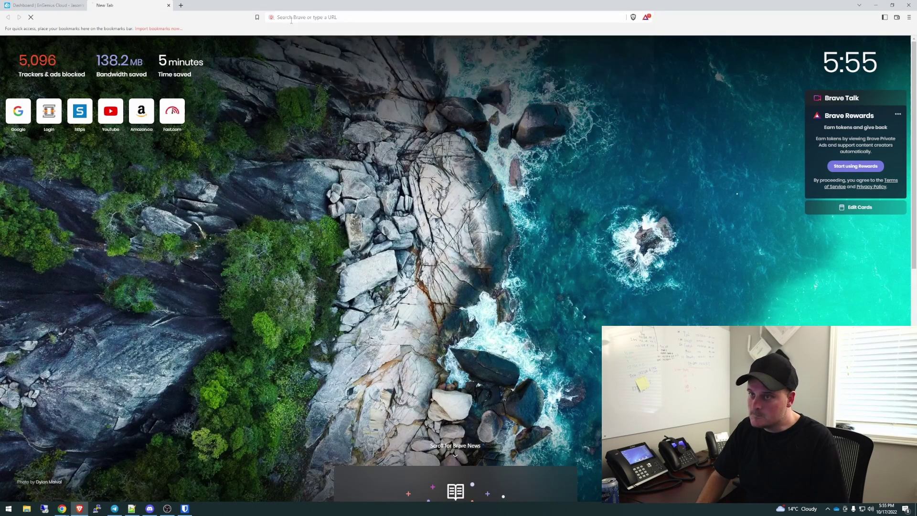
click(365, 203)
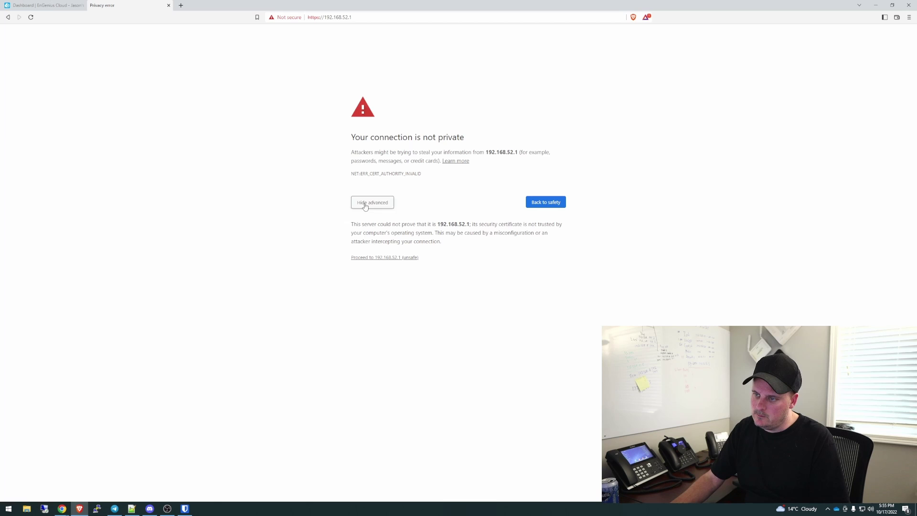
click(365, 258)
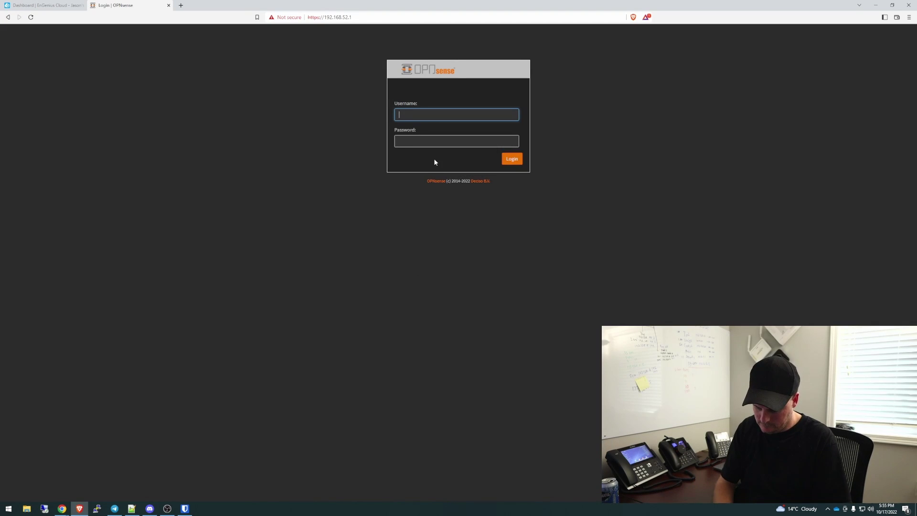
Step: Log in to OPNsense with the firewall username and password
key(Tab)
text(p)
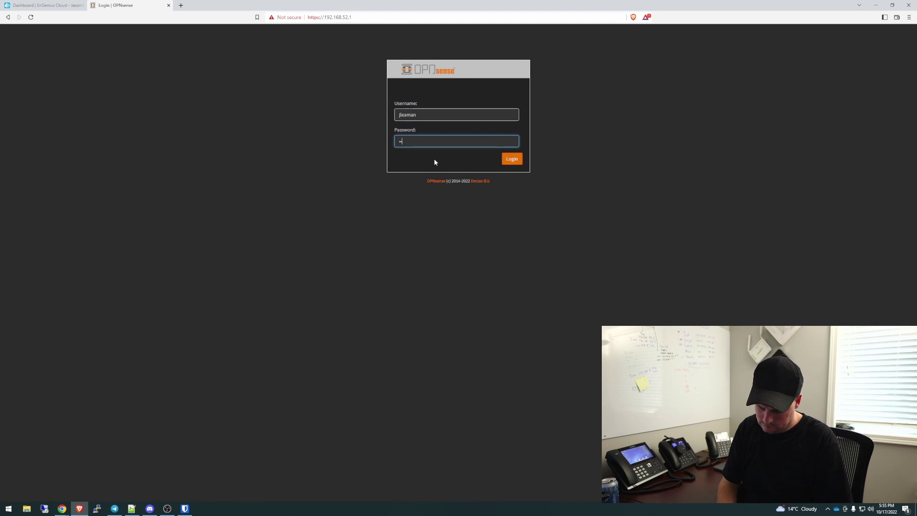
text(********)
key(Return)
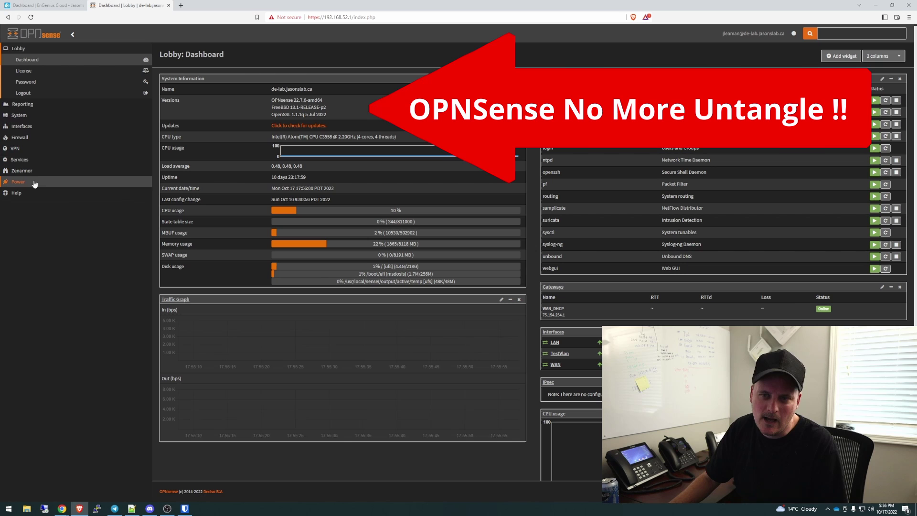
Step: Go to Interfaces > Other Types > VLAN to see vlan01 with tag 100
click(22, 126)
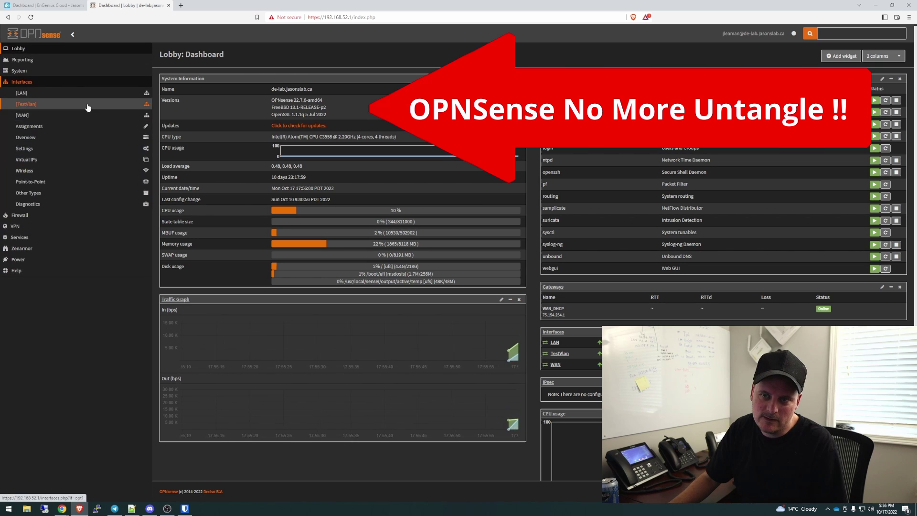
click(72, 193)
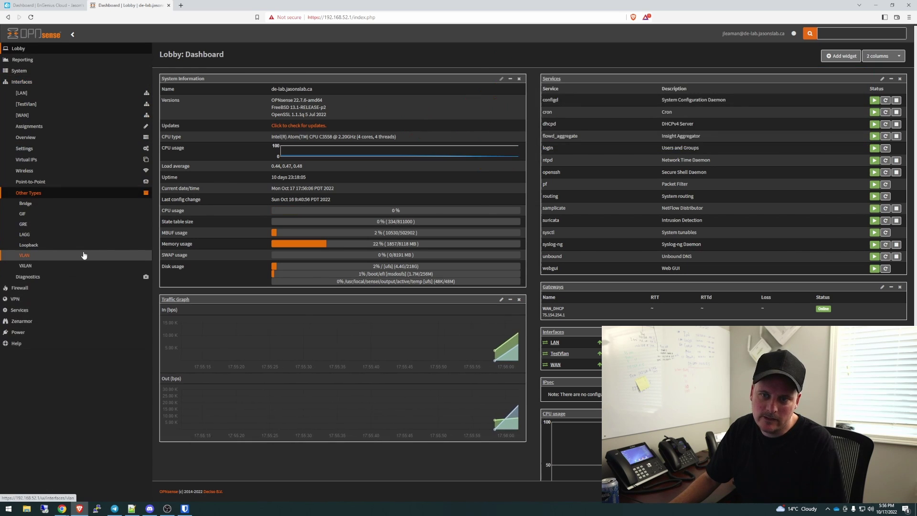
click(27, 257)
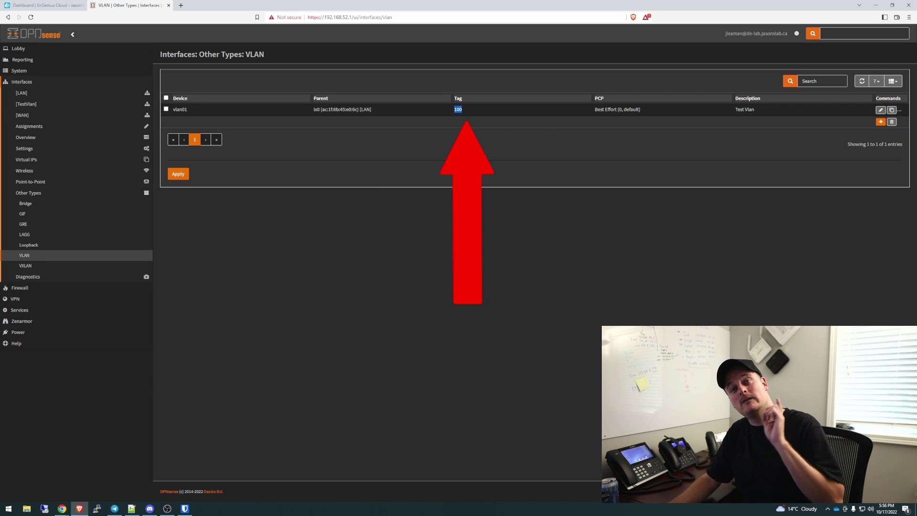
Step: Go to the network's VLAN configuration page in EnGenius Cloud
click(66, 5)
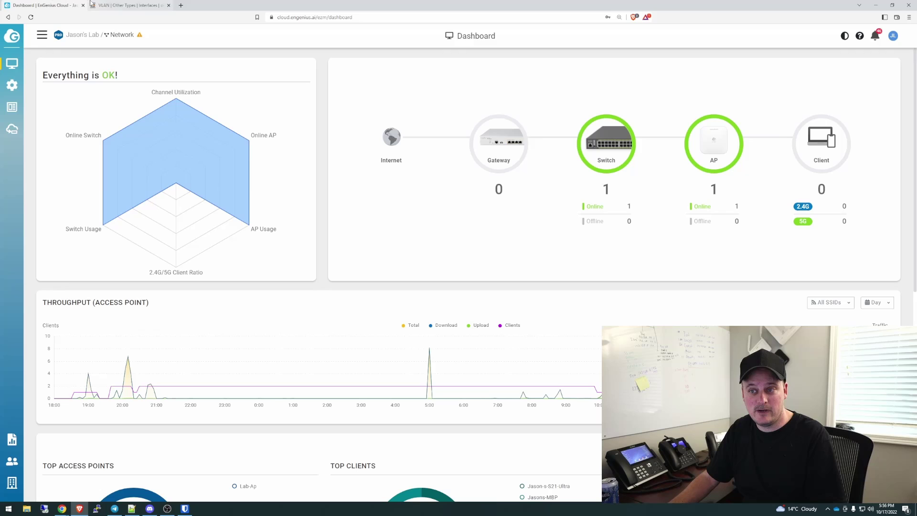
mouse_move(290, 215)
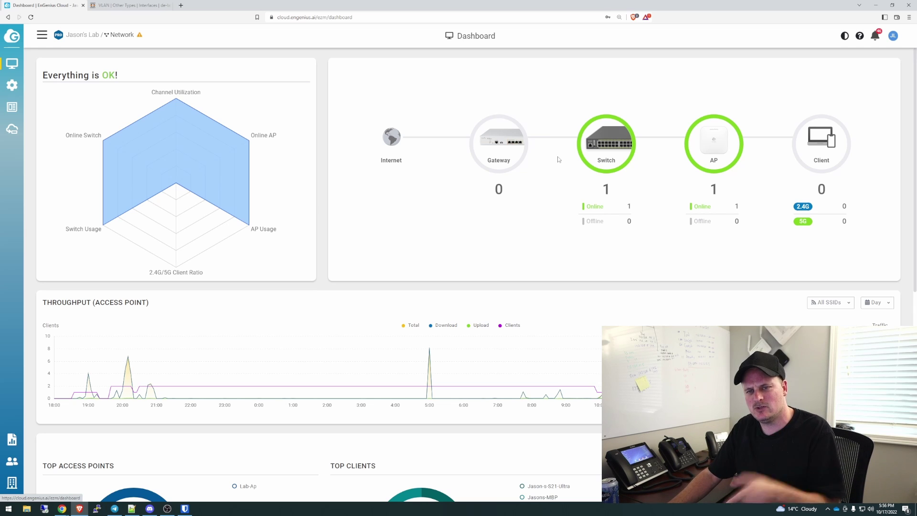
mouse_move(138, 158)
mouse_move(11, 65)
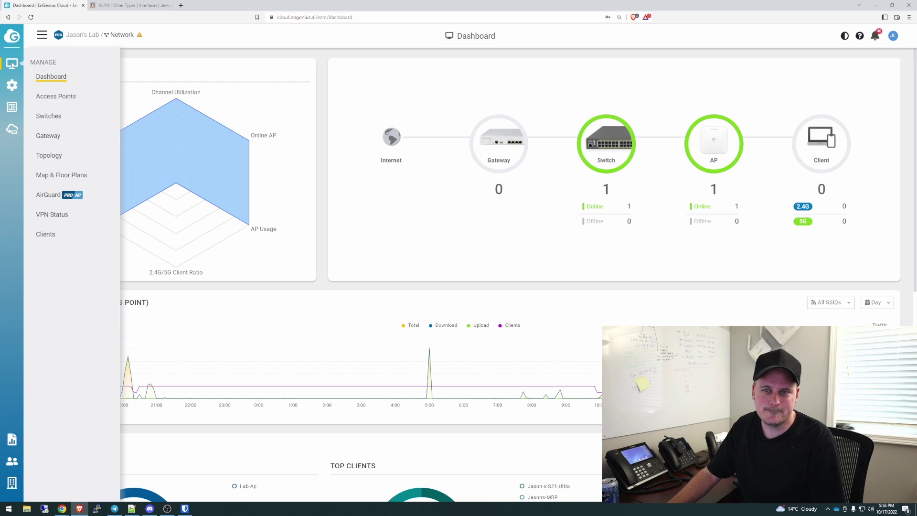
mouse_move(12, 85)
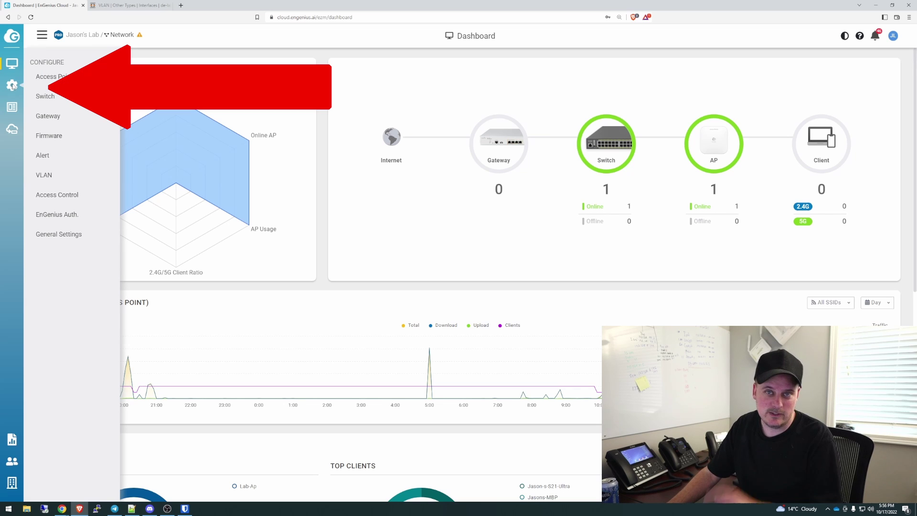
click(44, 175)
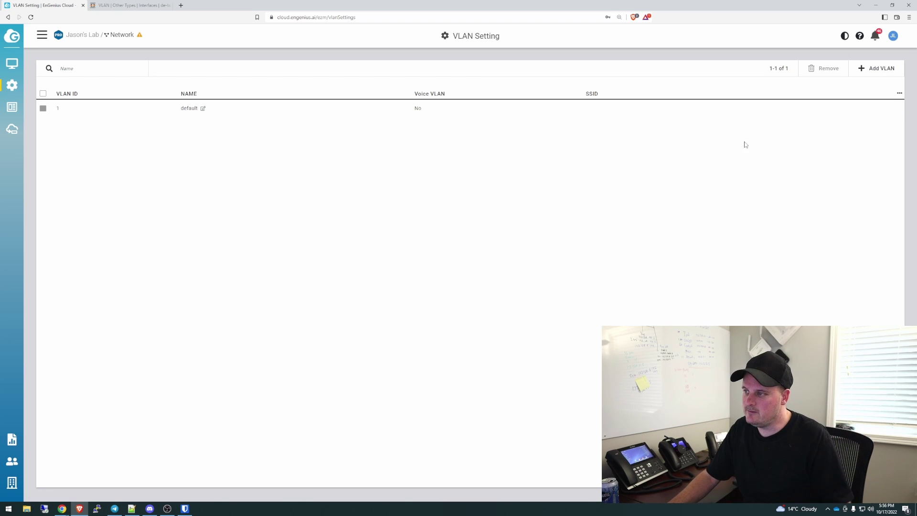
Step: Add VLAN 100 named Test, confirming it matches the OPNsense tag 100
click(879, 70)
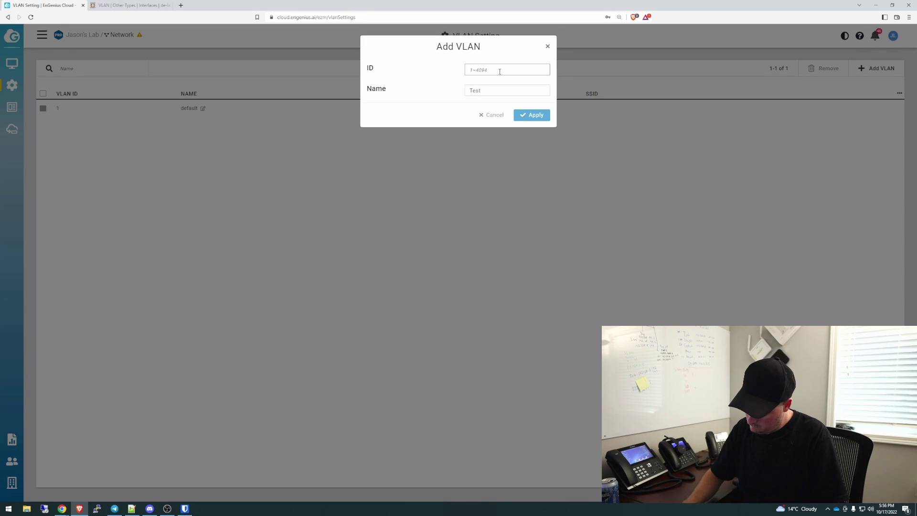
text(100)
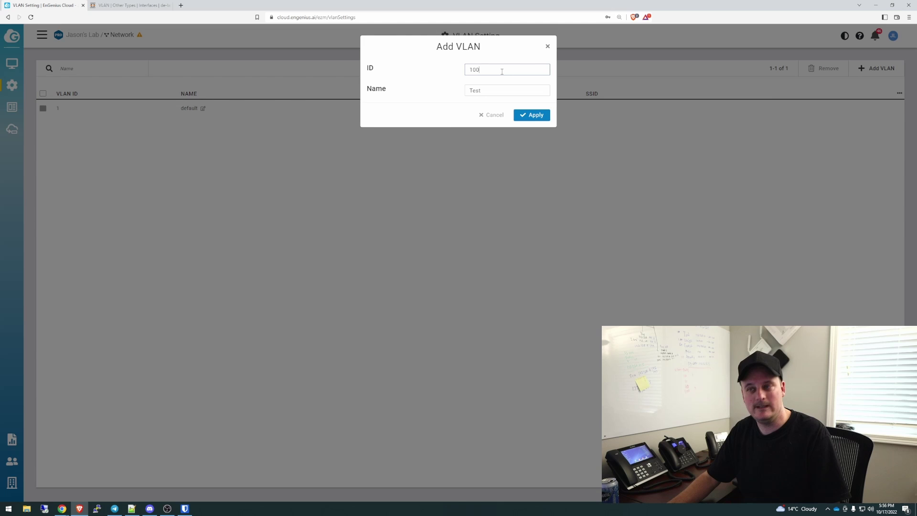
click(533, 118)
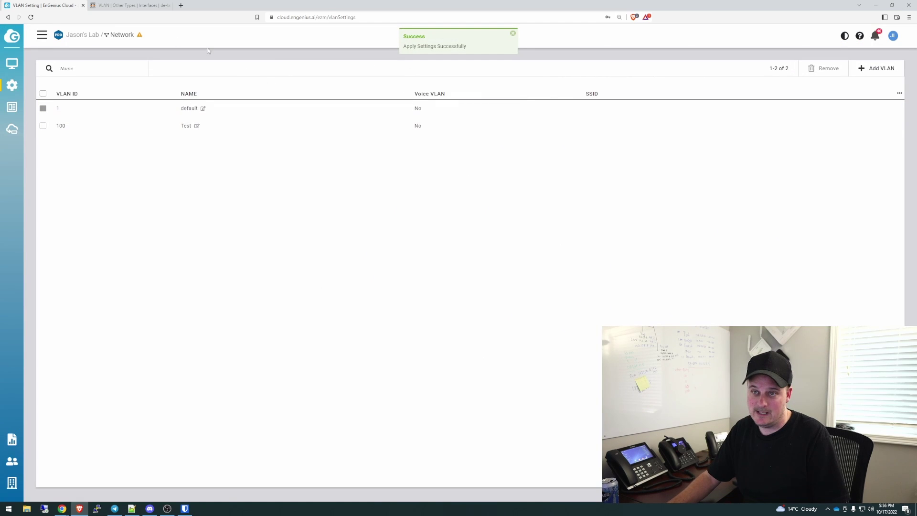
click(128, 5)
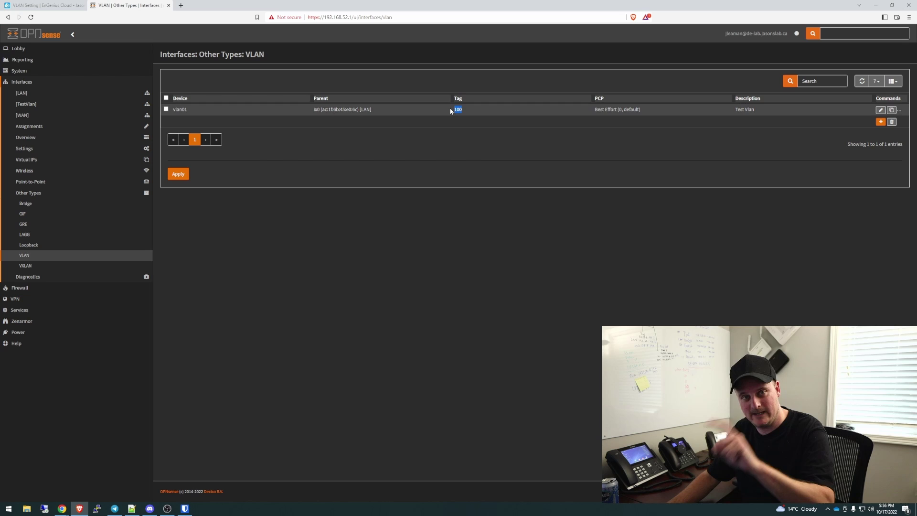
click(48, 6)
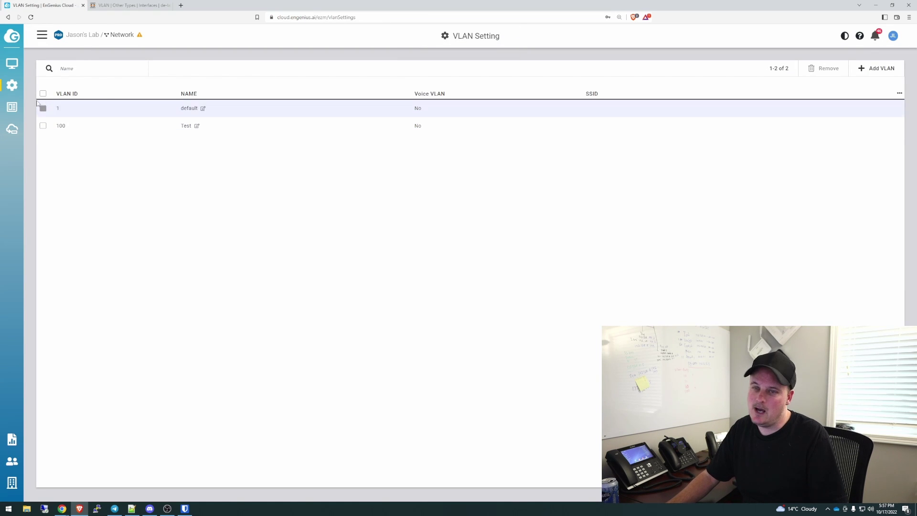
Step: Open the ECS2512FP switch's VLAN port assignments from the network dashboard
mouse_move(12, 63)
click(48, 79)
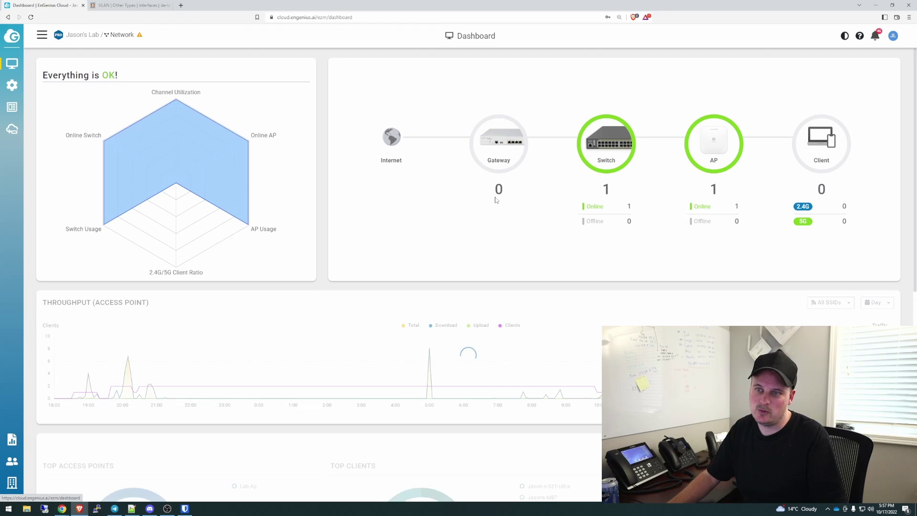
click(606, 143)
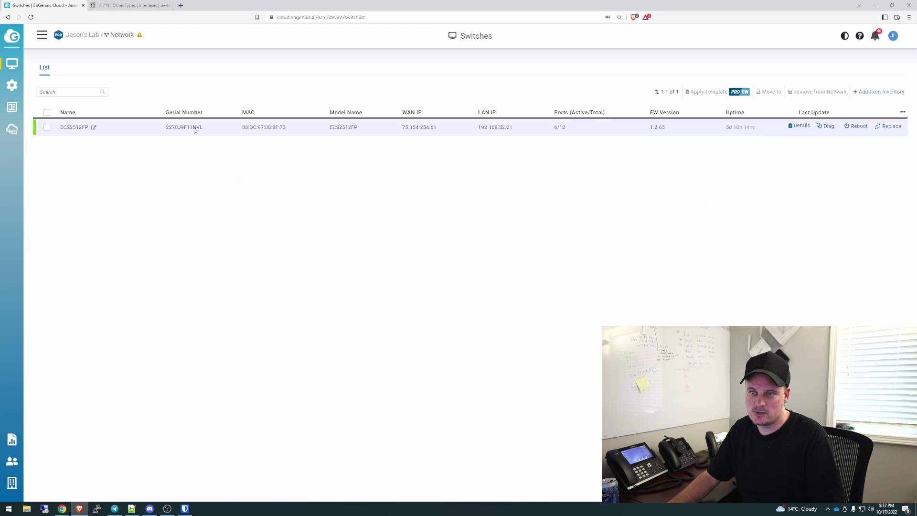
click(801, 128)
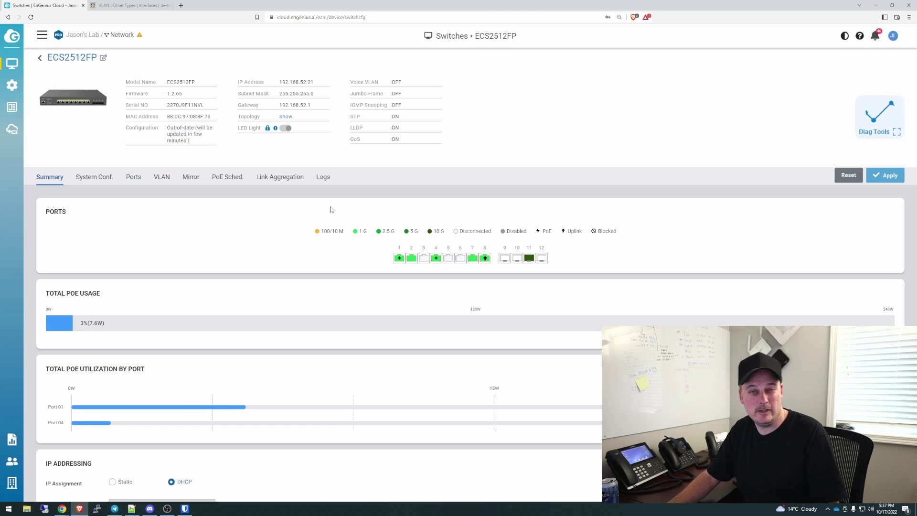
click(162, 178)
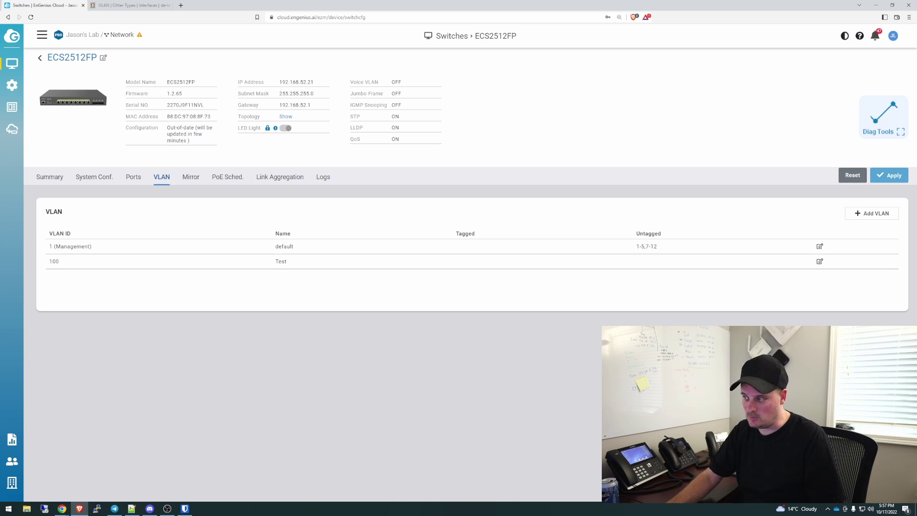
Step: Set VLAN 100 to port 8 tagged and port 3 untagged, and apply to the switch
click(819, 262)
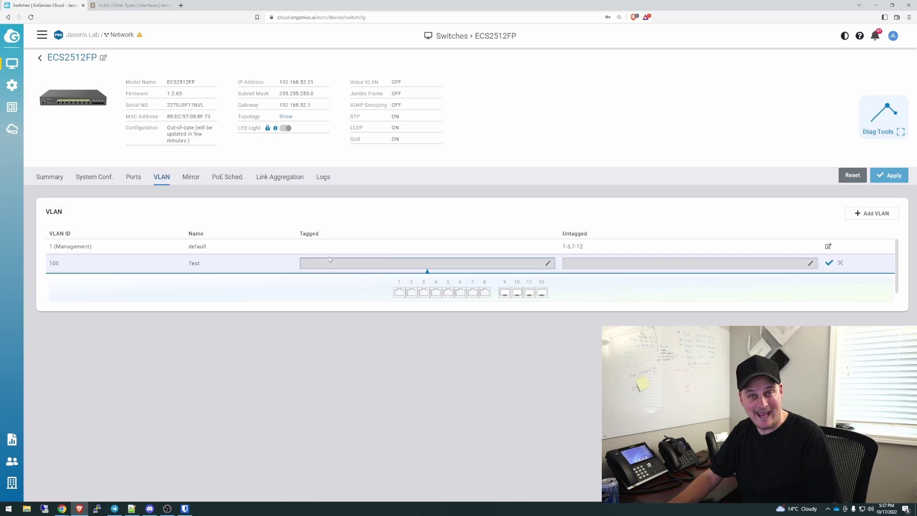
click(549, 263)
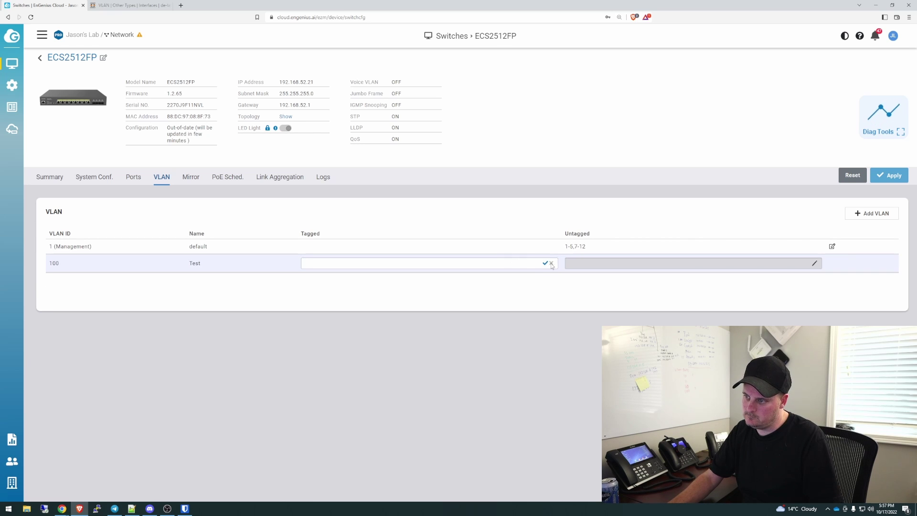
click(551, 263)
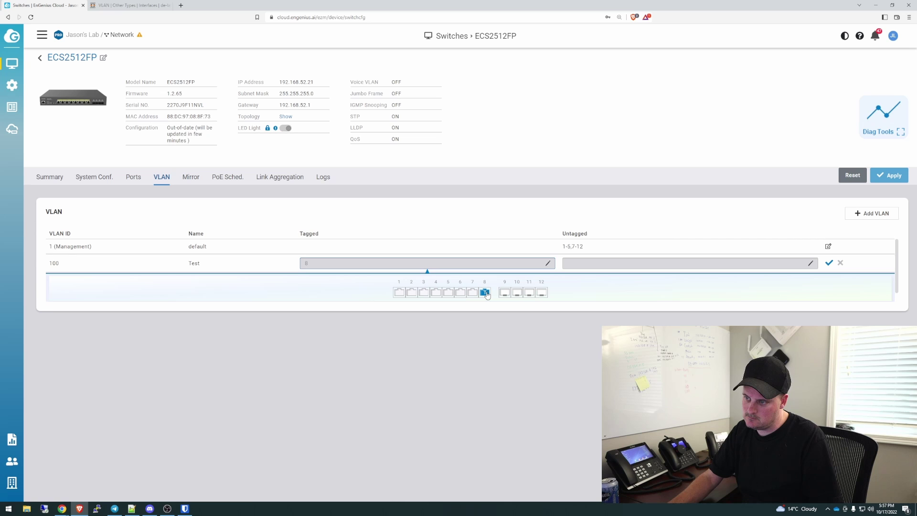
click(598, 267)
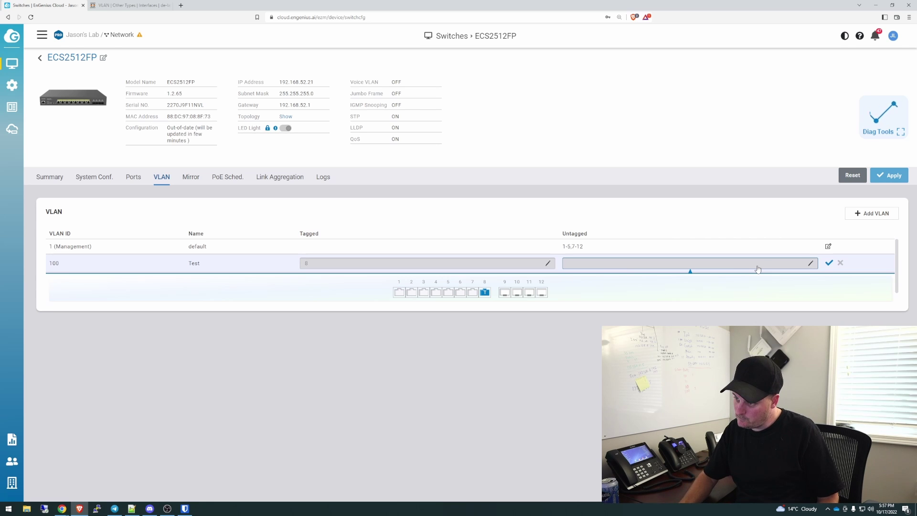
click(812, 263)
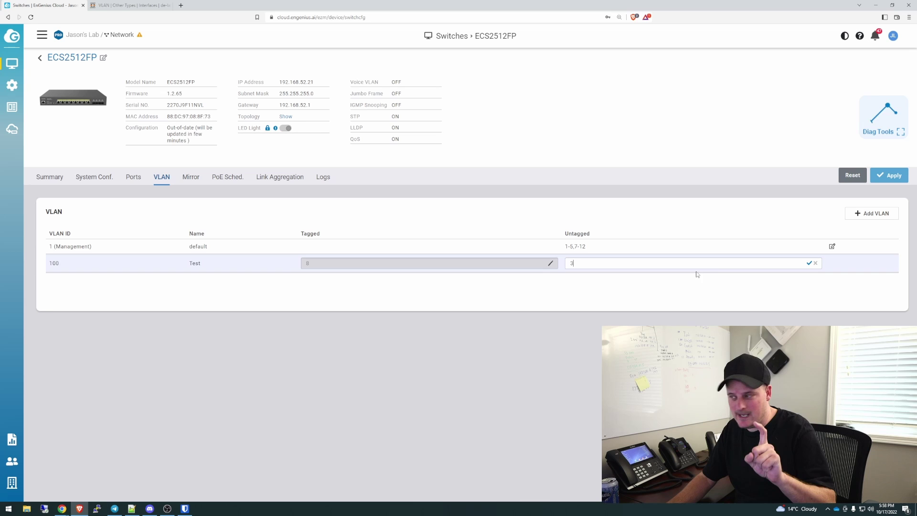
click(808, 264)
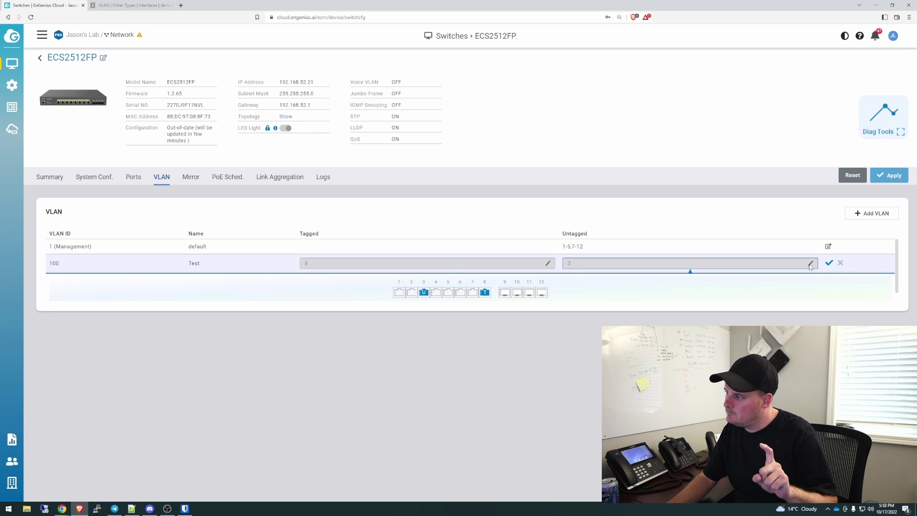
click(829, 263)
click(889, 175)
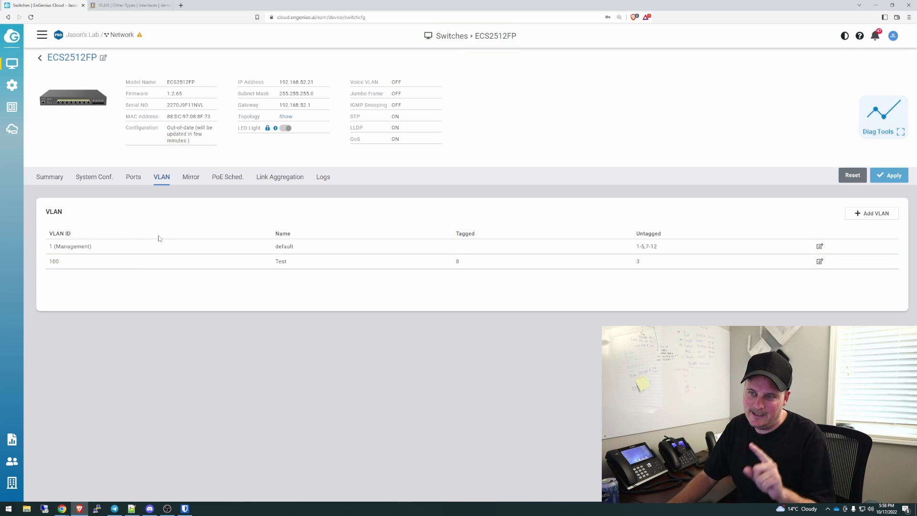
Step: Open port 3's settings on the ECS2512FP and choose PVID 100 (Test)
click(133, 177)
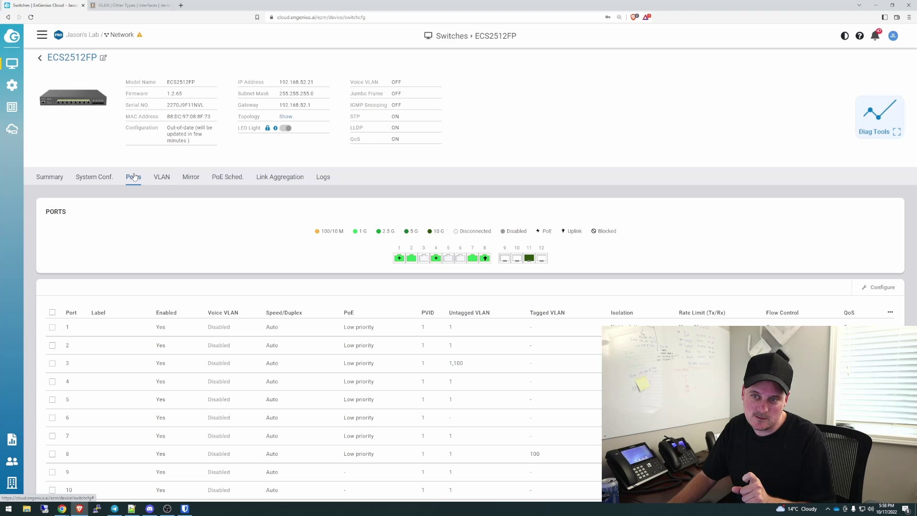
scroll(83, 339, down, 1)
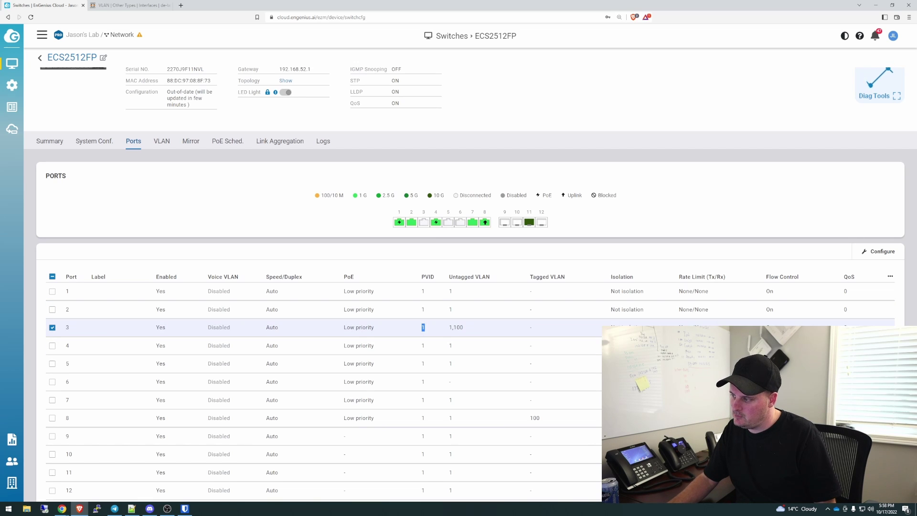
click(877, 256)
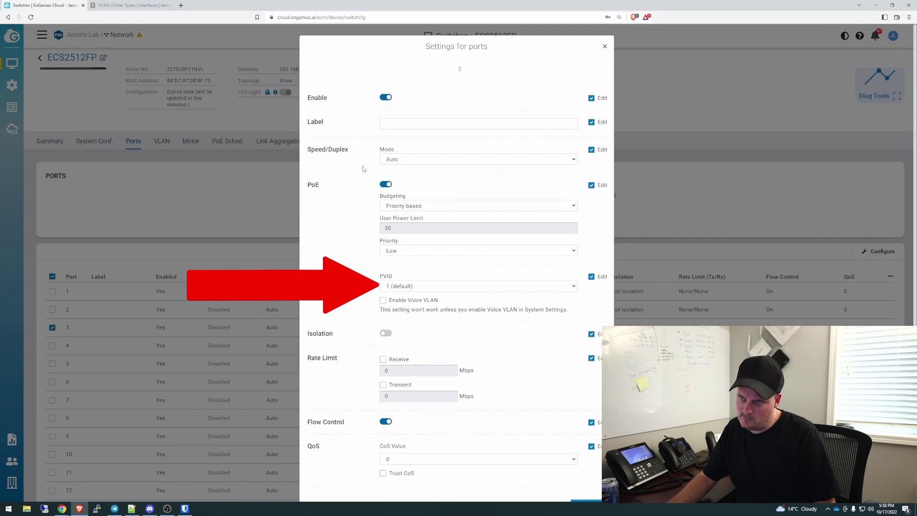
scroll(456, 268, down, 1)
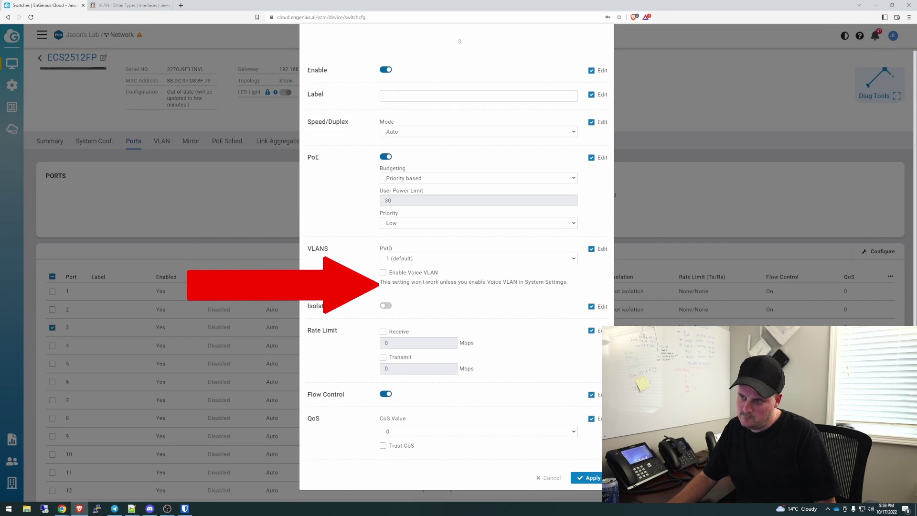
click(435, 257)
click(403, 275)
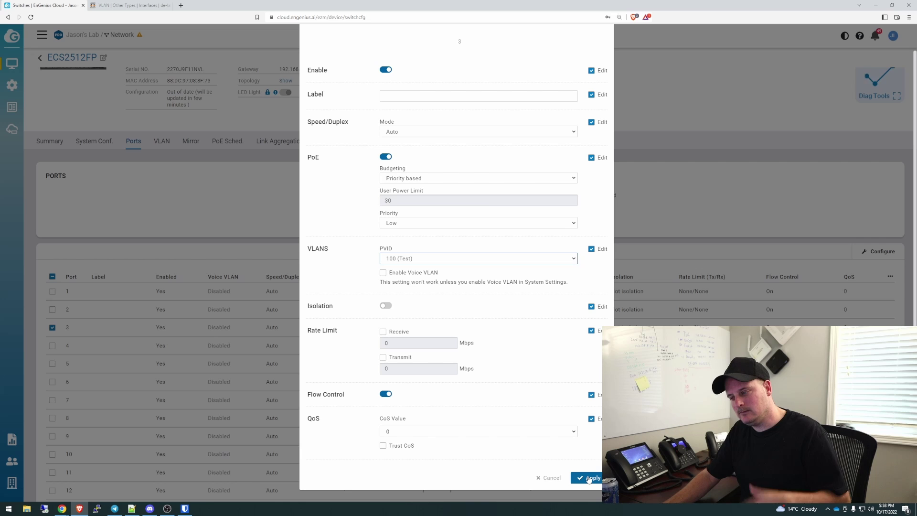
Step: Apply port 3's settings so the port list shows PVID 100 and untagged VLANs 1,100
click(589, 478)
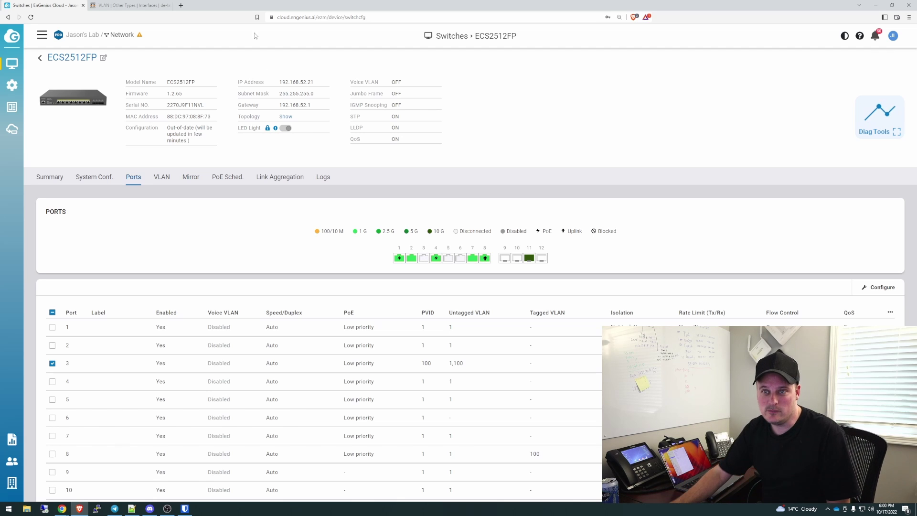
Step: Find the TestVlan lease 192.168.100.50 in OPNsense DHCPv4 Leases, then return to EnGenius ports
click(121, 5)
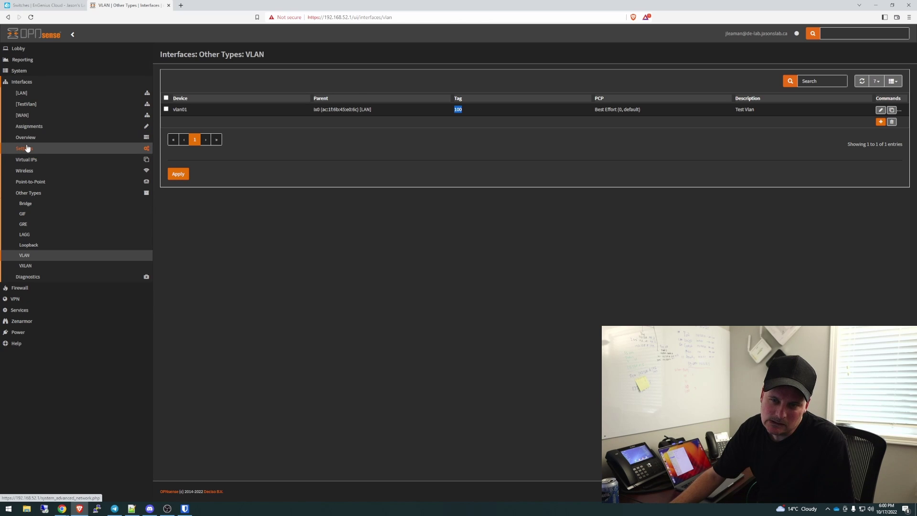
click(22, 311)
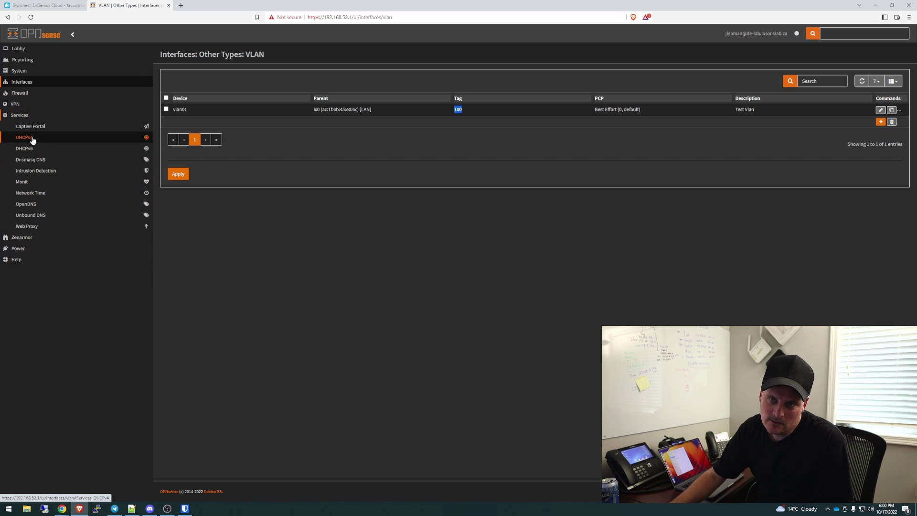
click(32, 138)
click(26, 180)
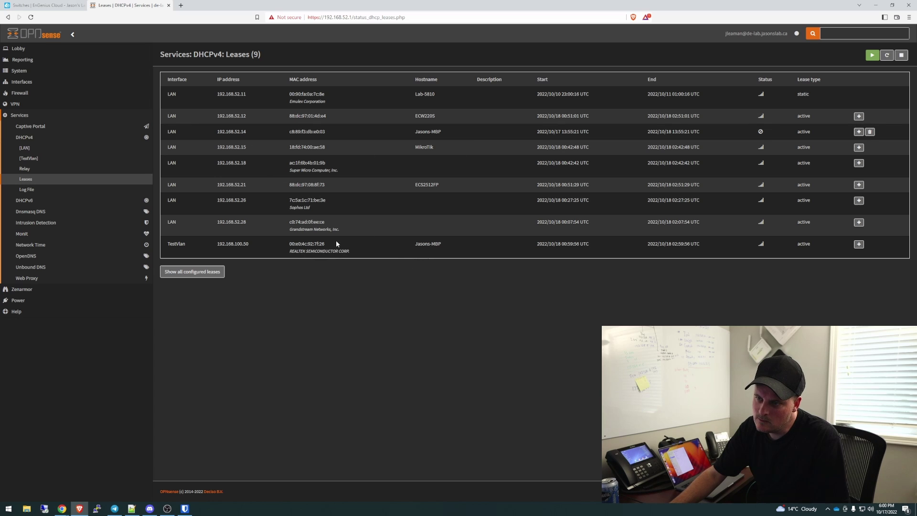
double_click(233, 244)
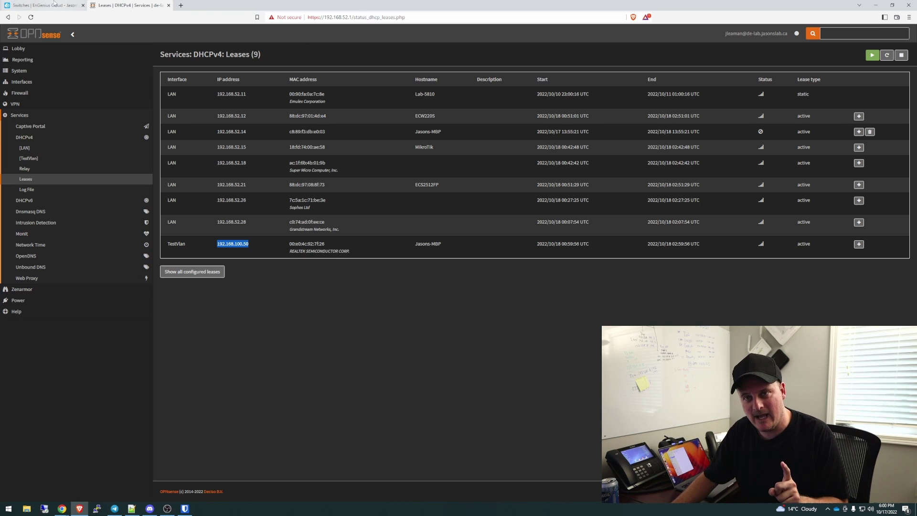
click(76, 6)
scroll(416, 269, down, 3)
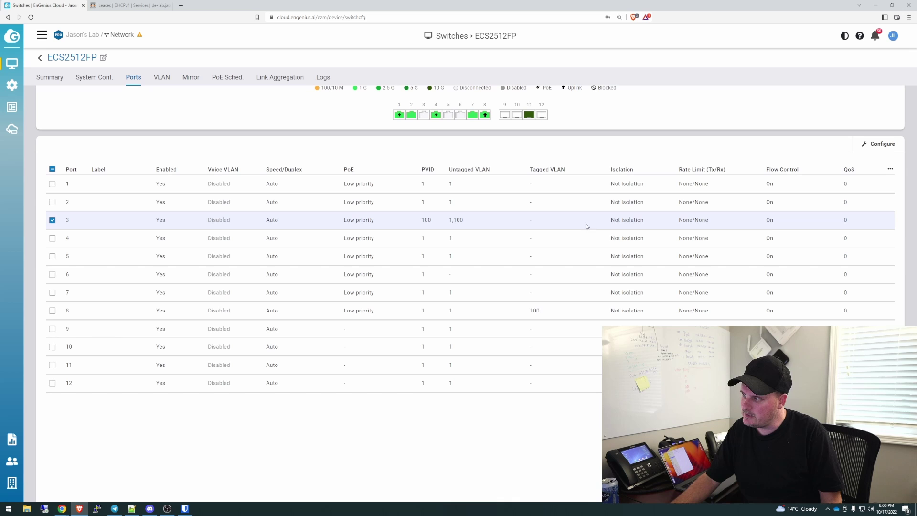
Step: Review port 3's settings and close them without changes
click(879, 144)
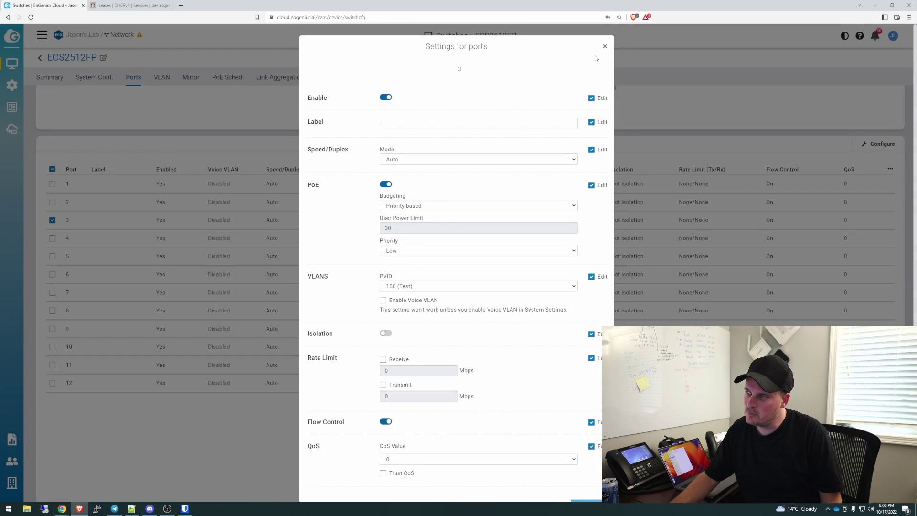
click(604, 47)
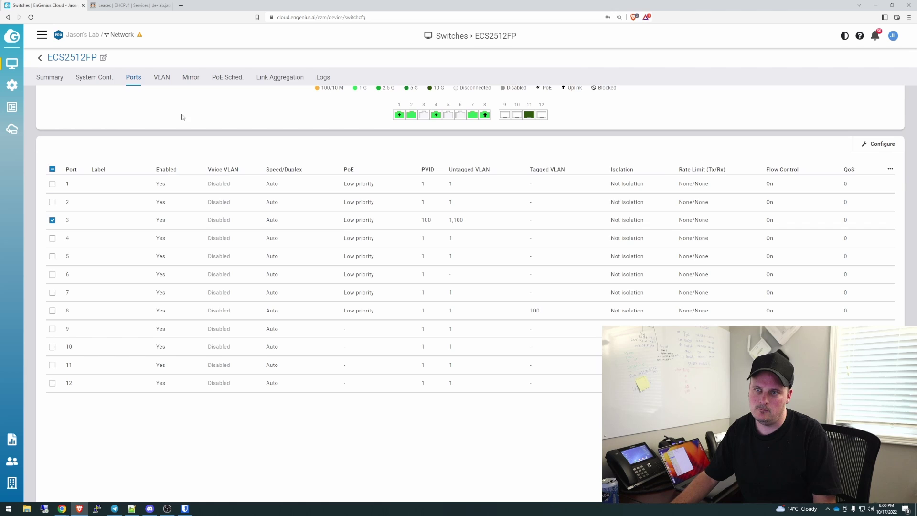
scroll(139, 116, up, 3)
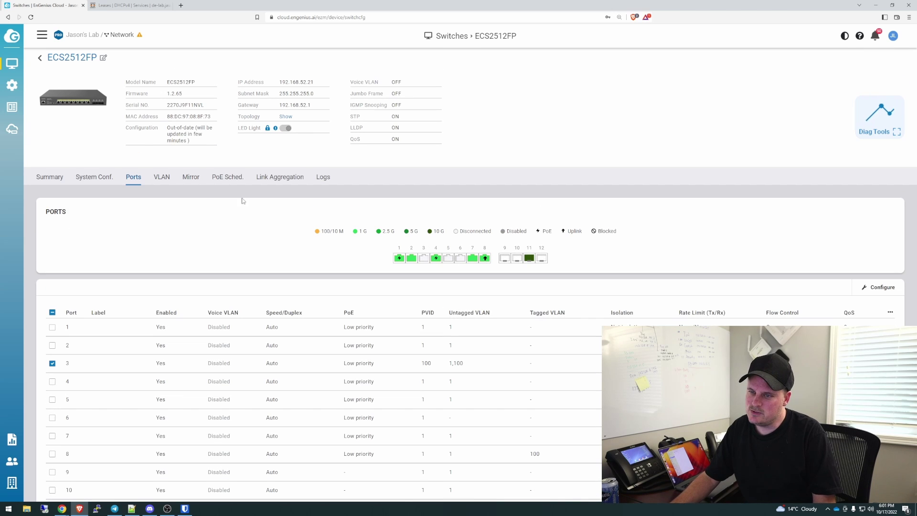
Step: Edit VLAN 100's tagged ports to 4,8 in the switch's VLAN list
click(160, 178)
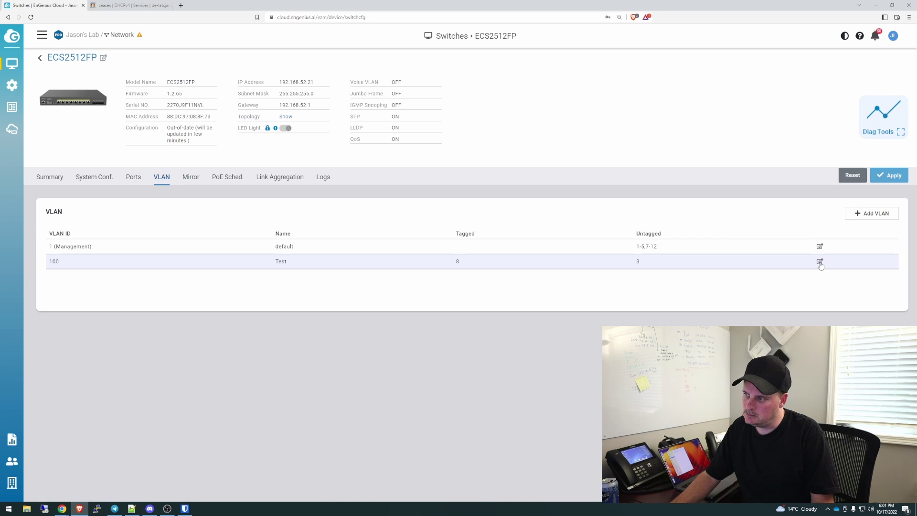
click(819, 262)
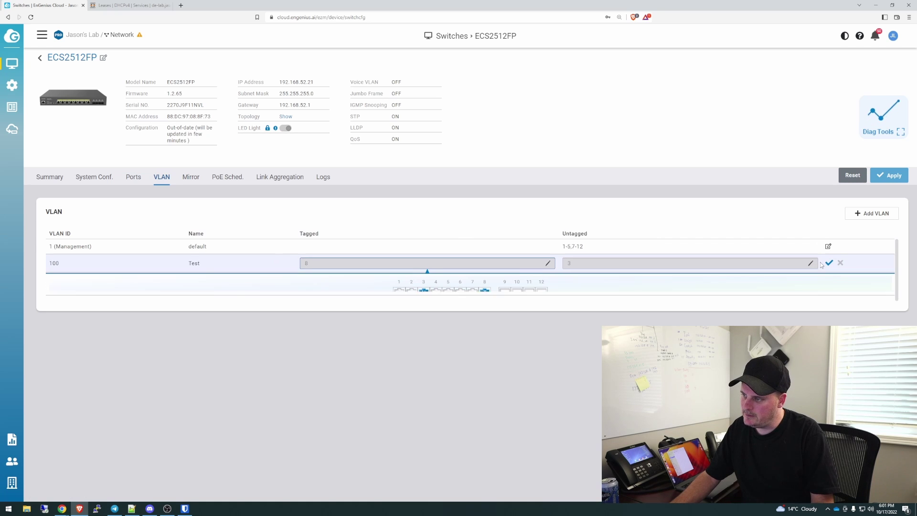
click(361, 263)
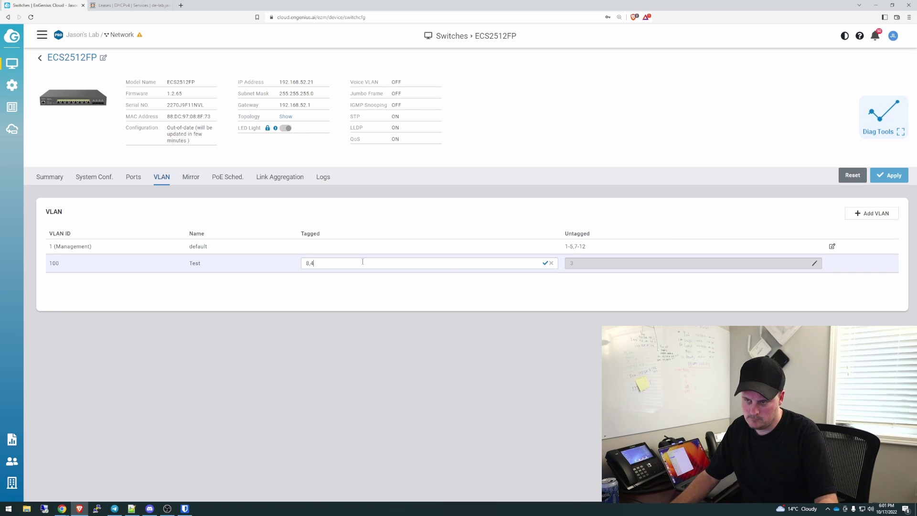
click(545, 263)
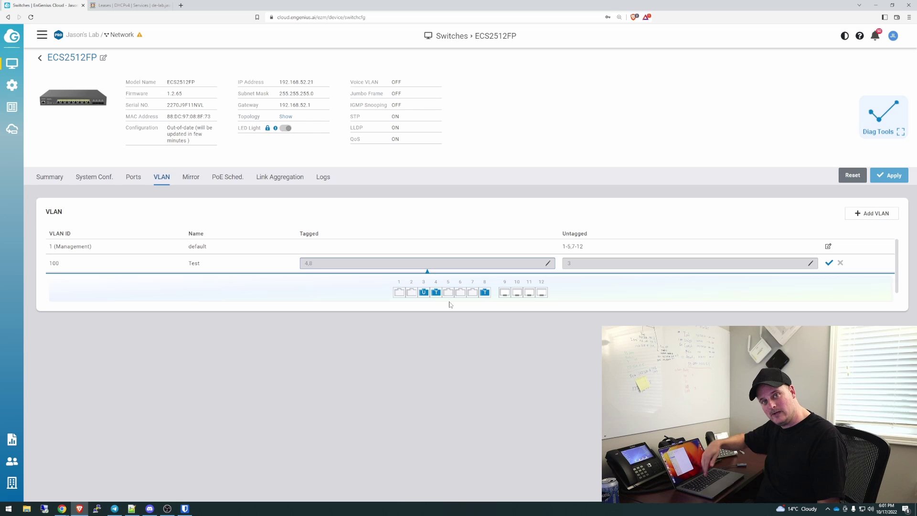
Step: Return to the OPNsense DHCPv4 Leases page and clear the selected lease IP
click(123, 5)
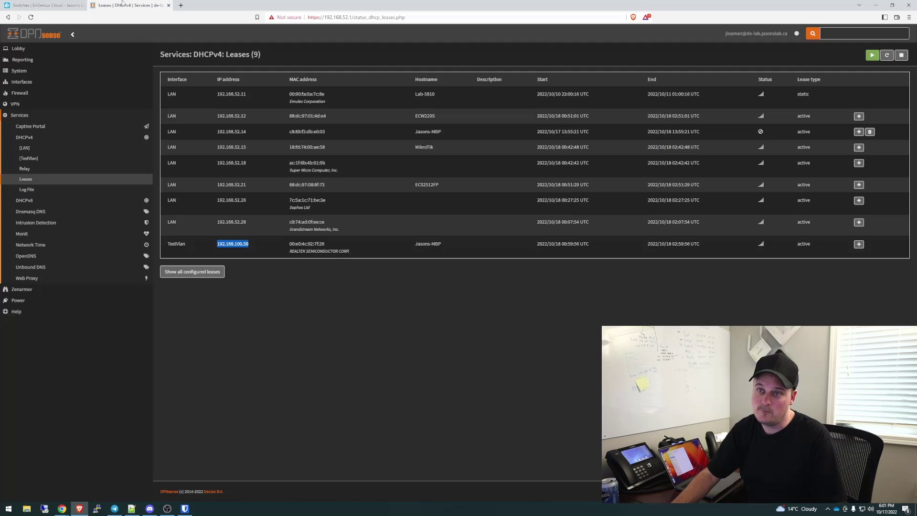
click(499, 424)
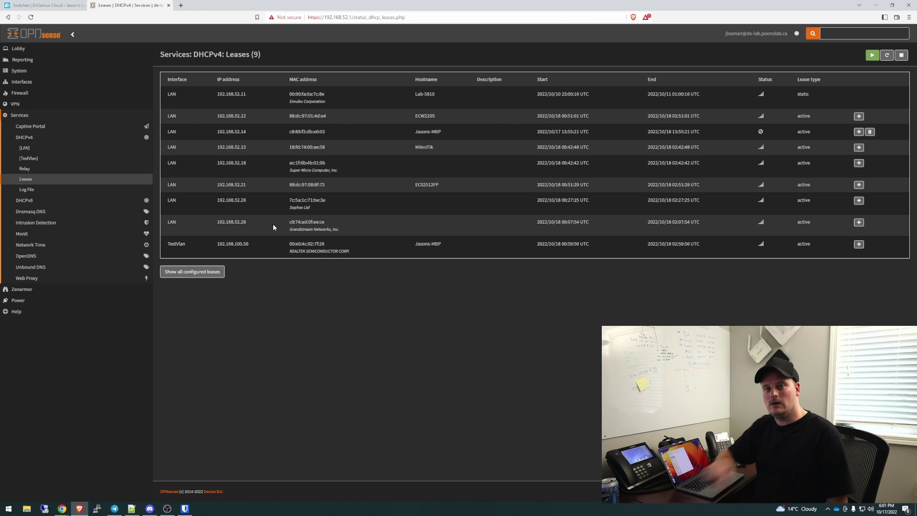
Step: Load the Grandstream phone's web page at 192.168.52.28 in a new tab
click(180, 5)
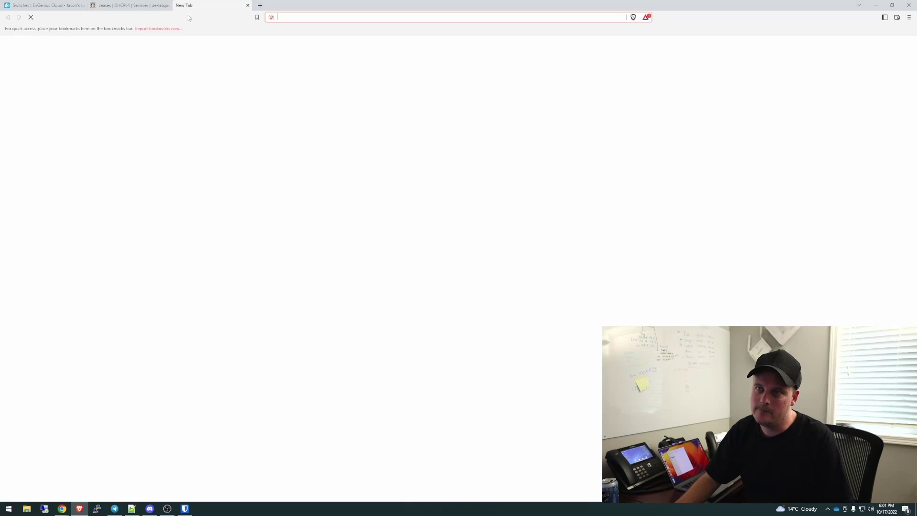
text(192.168.5)
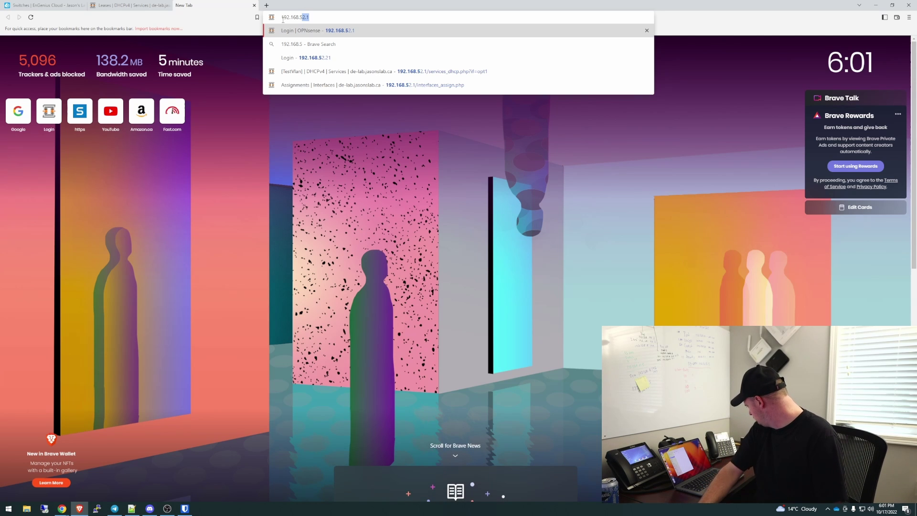
text(2.28)
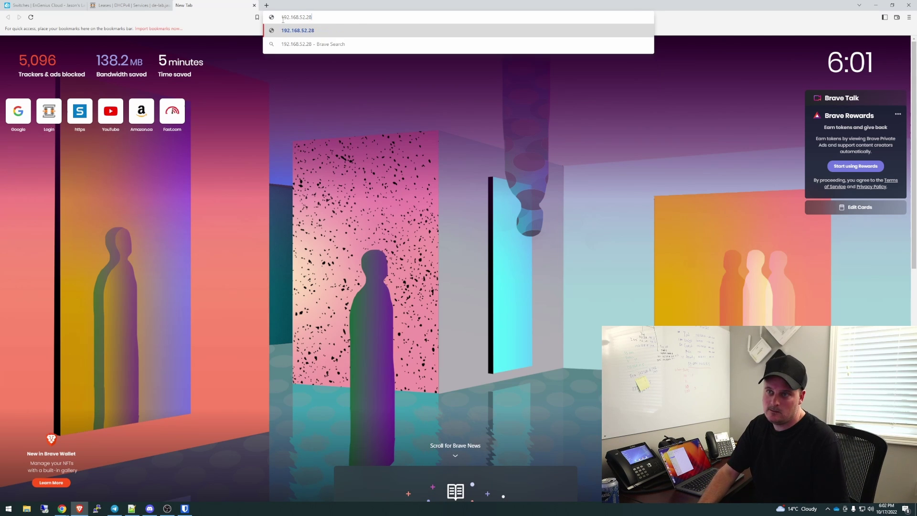
key(Return)
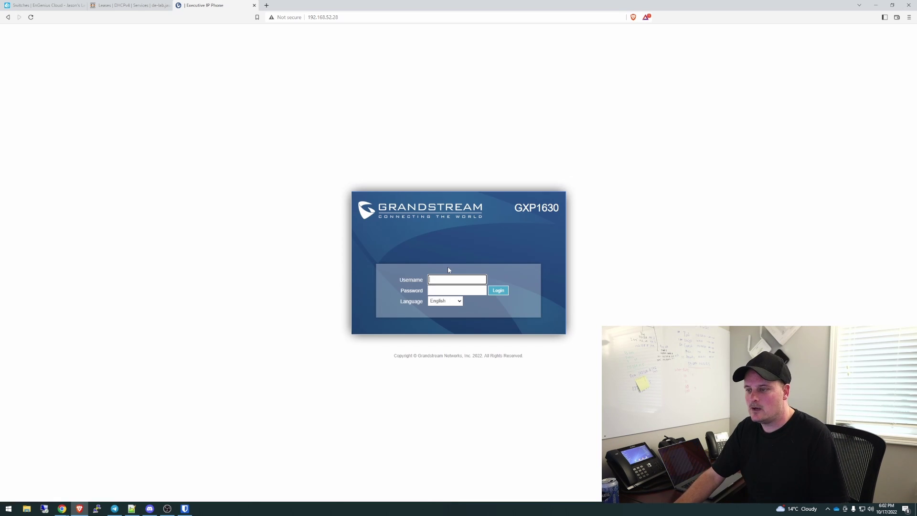
Step: Log in as admin, decline saving the password, and open Network Basic Settings
text(admin)
key(Tab)
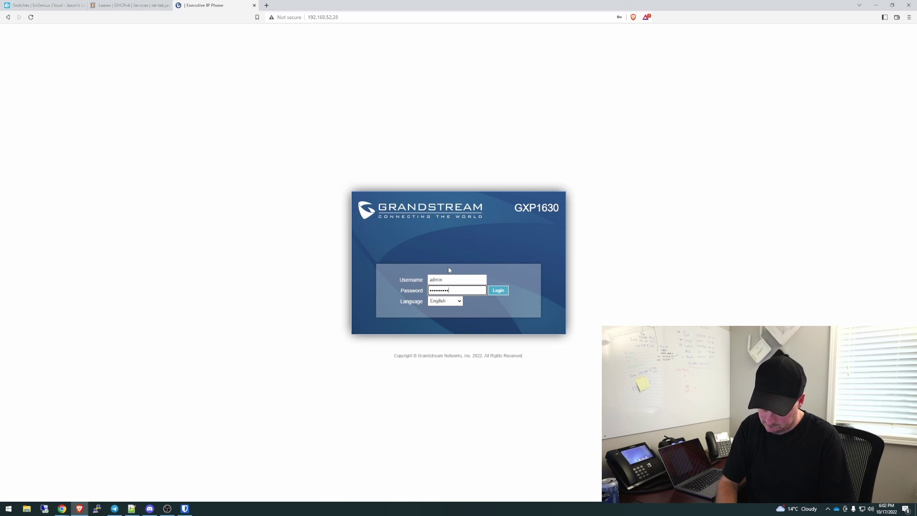
key(Return)
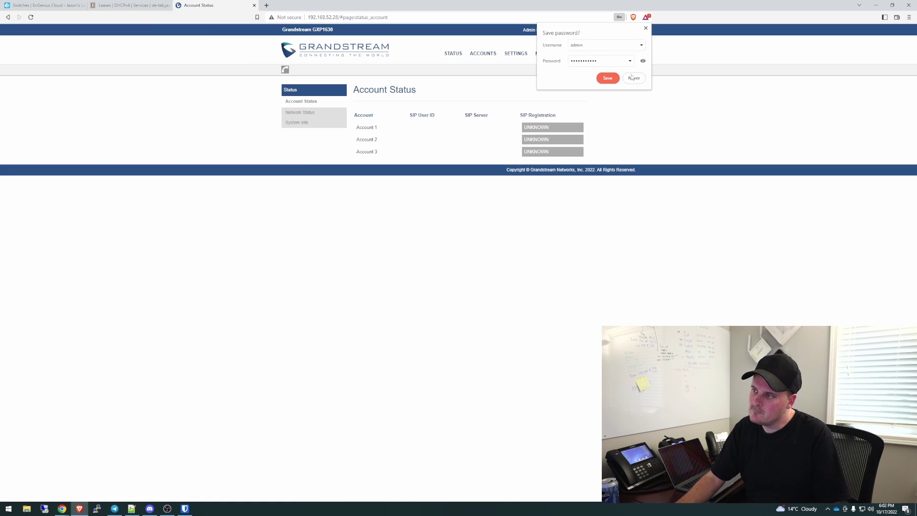
click(643, 78)
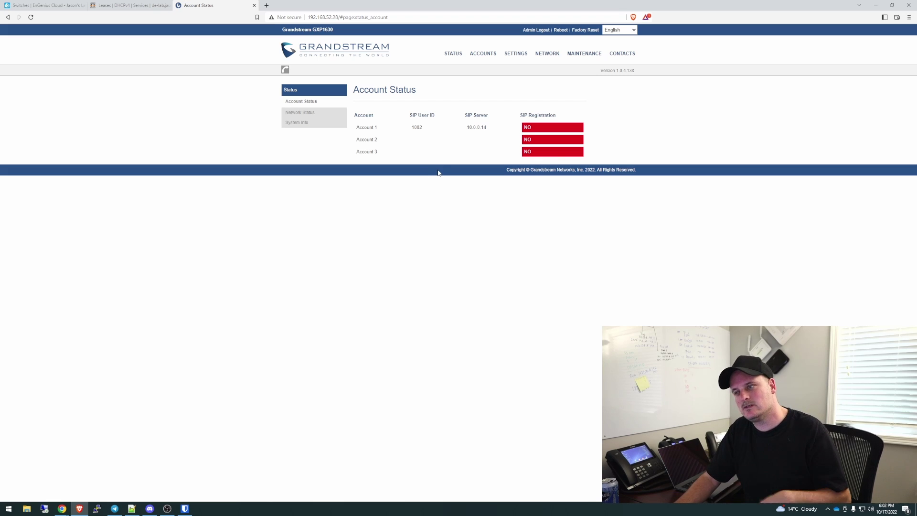
click(542, 56)
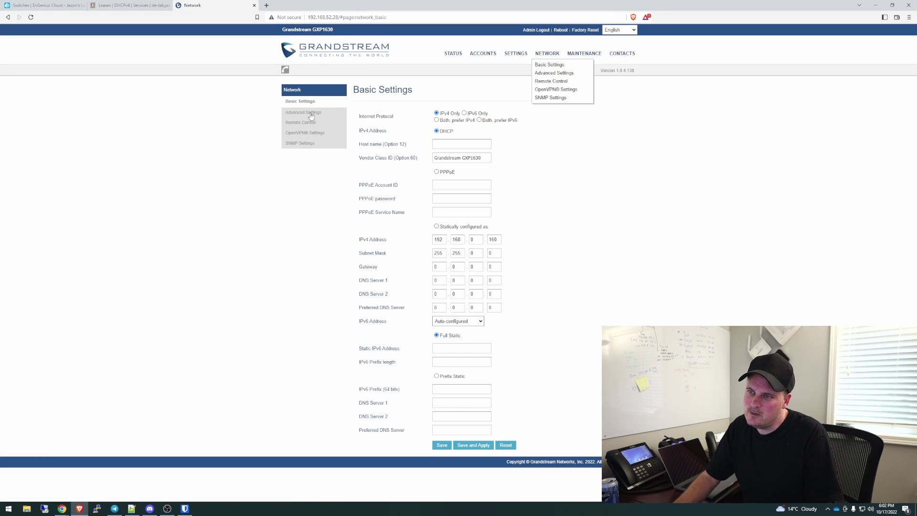
Step: In the phone's Advanced Settings, set PC Port VLAN Tag to 1 and 802.1Q/VLAN Tag to 100, and apply
click(309, 113)
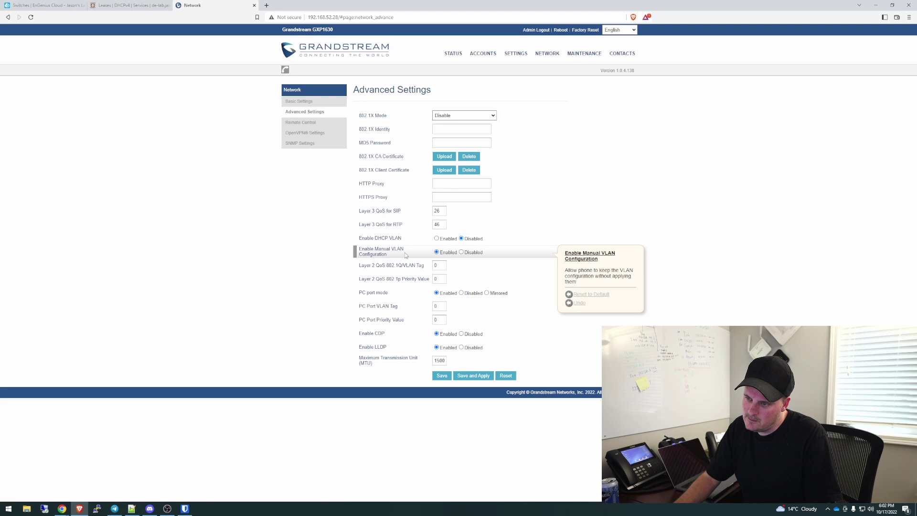
double_click(438, 308)
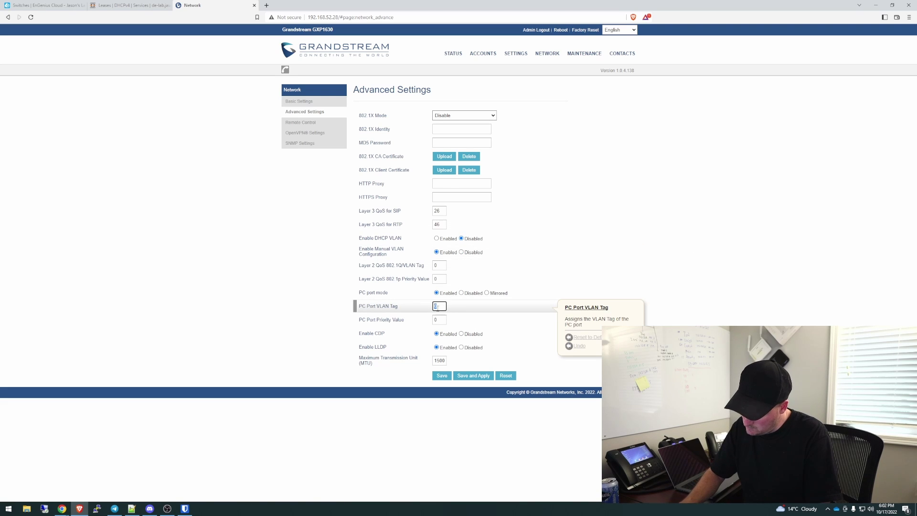
text(1)
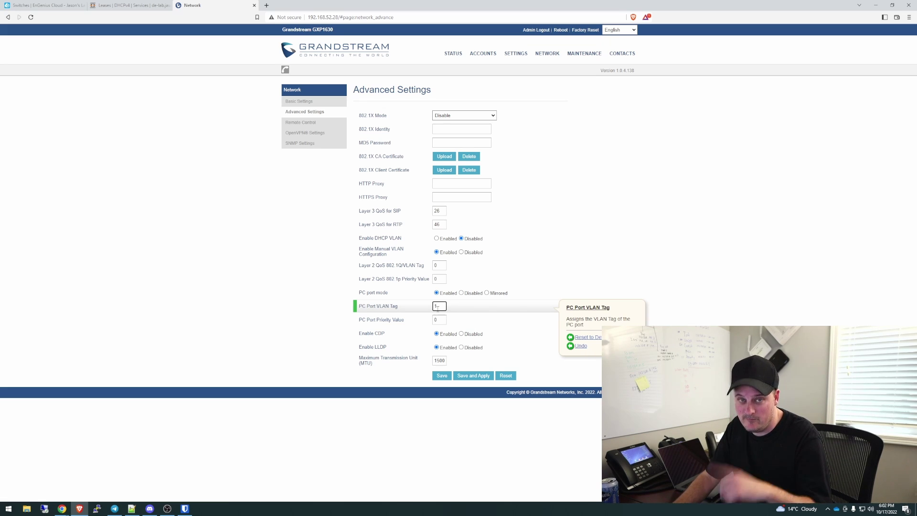
double_click(435, 265)
text(1)
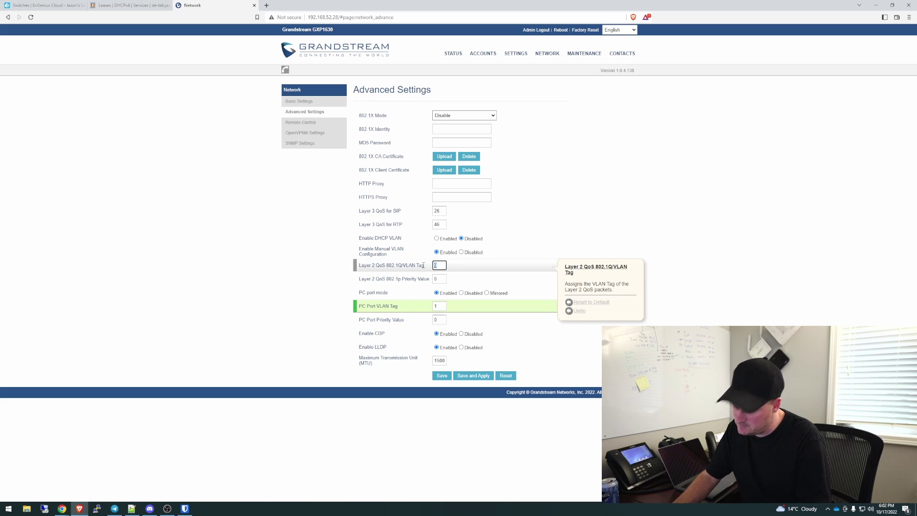
text(00)
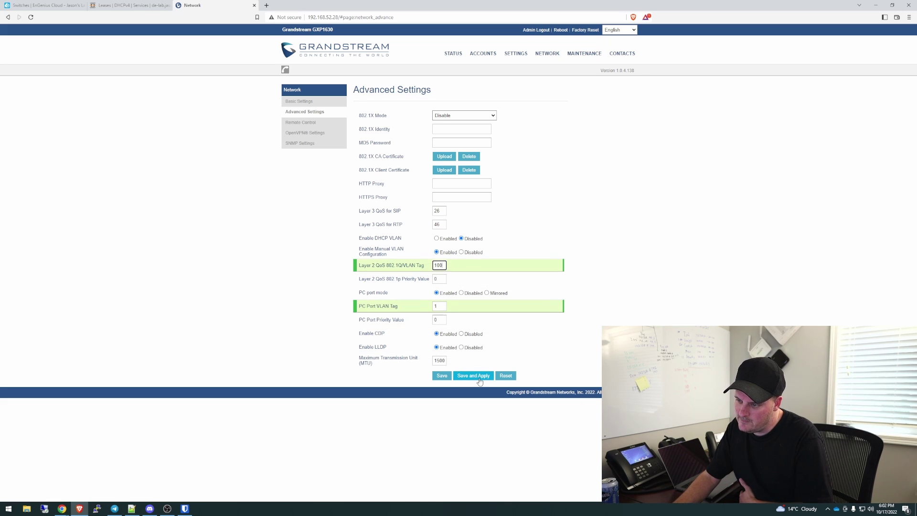
click(479, 378)
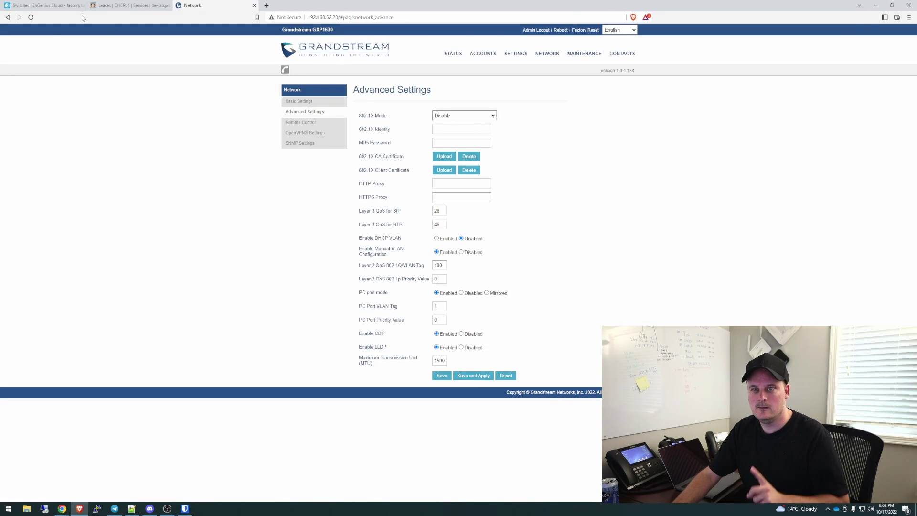
click(47, 5)
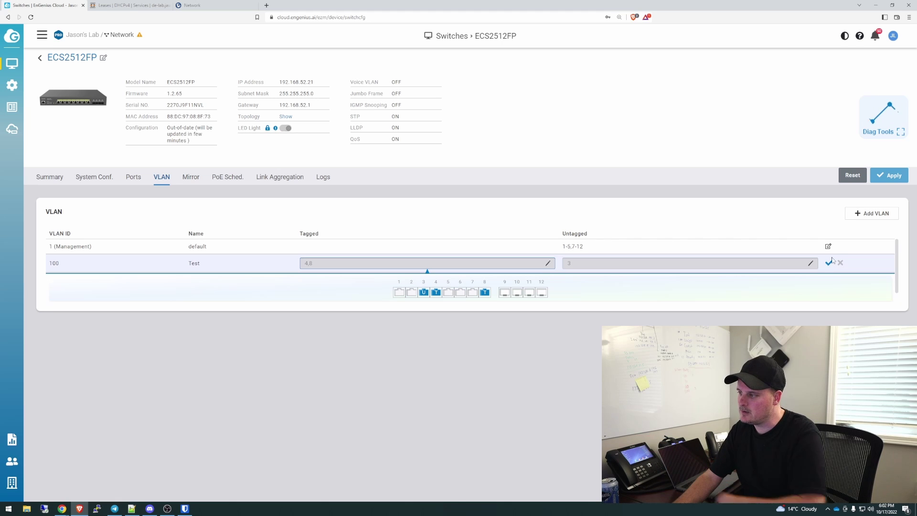
Step: Commit the VLAN 100 port membership, then confirm port 4 shows tagged VLAN 100 in the Ports table
click(828, 263)
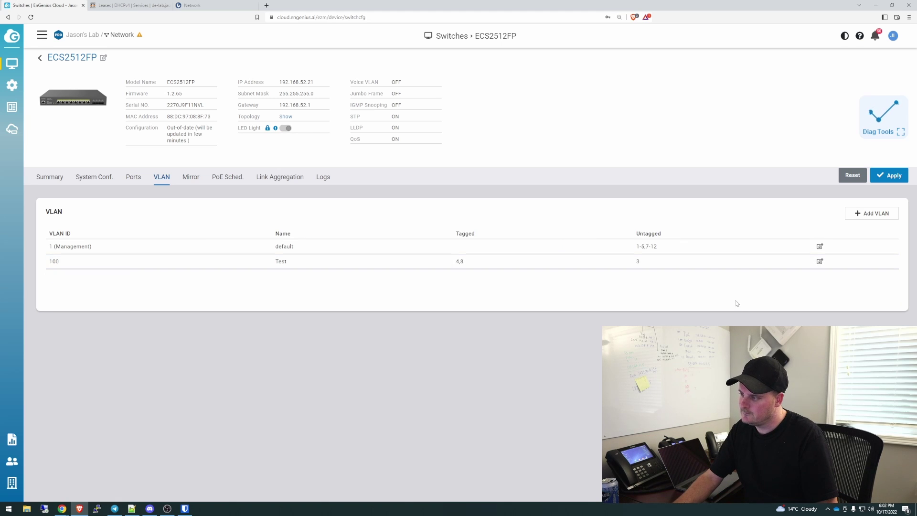
click(883, 180)
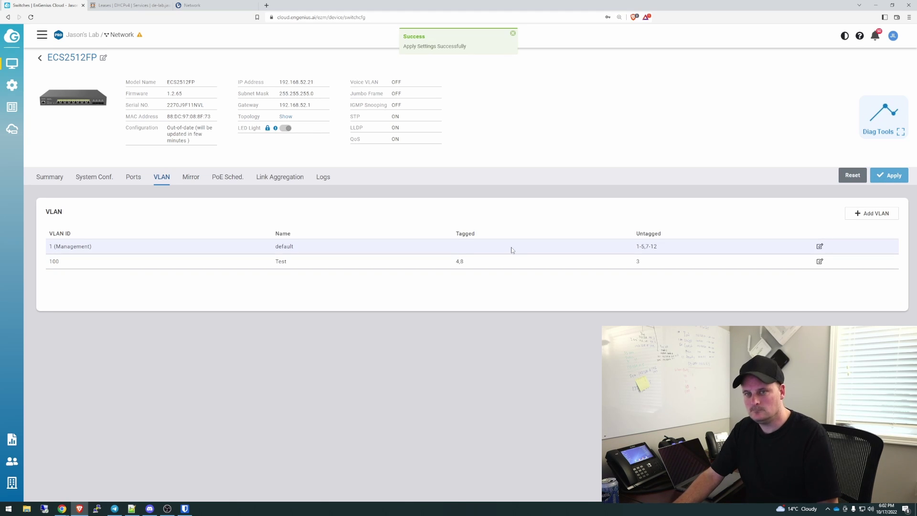
click(137, 180)
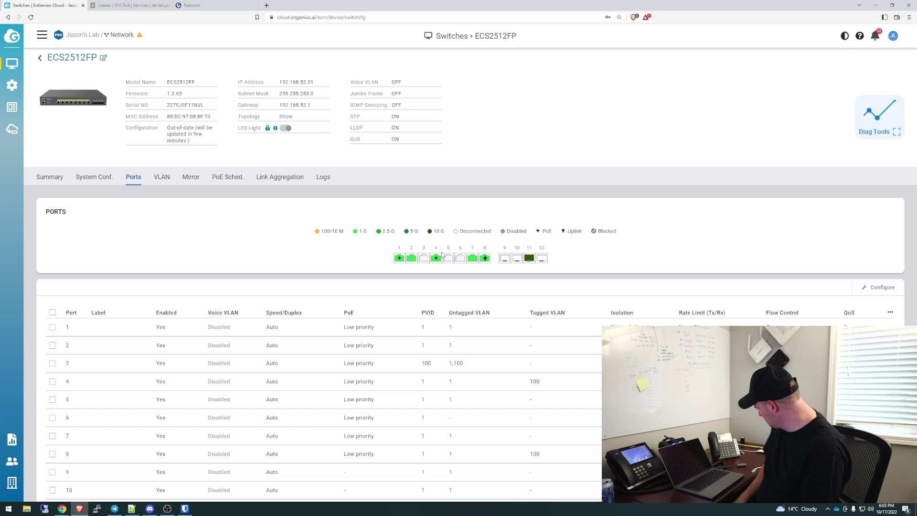
drag(540, 381, 523, 381)
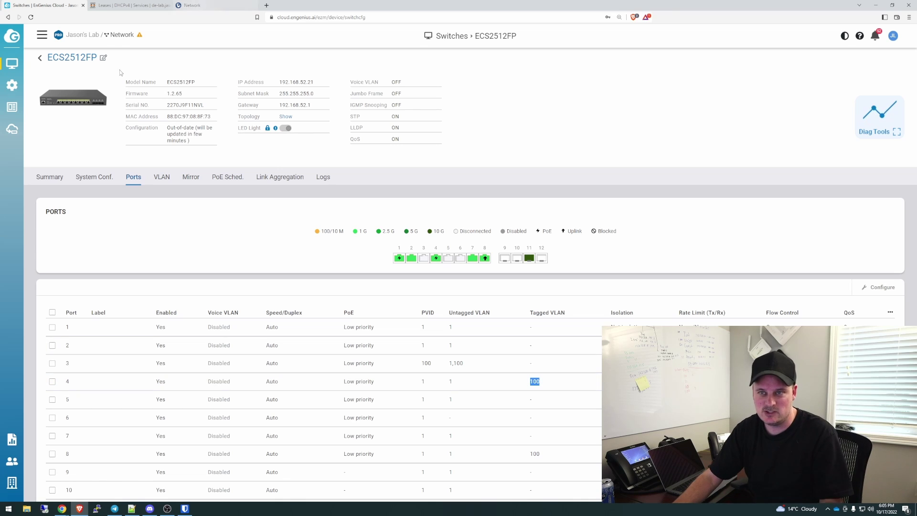
Step: Restart the OPNsense DHCP service and reload the DHCPv4 leases list
click(128, 5)
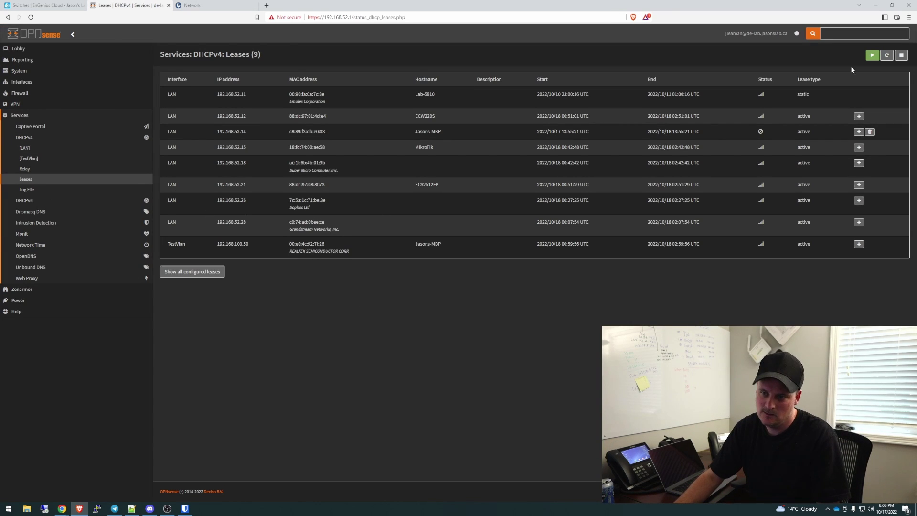
click(888, 57)
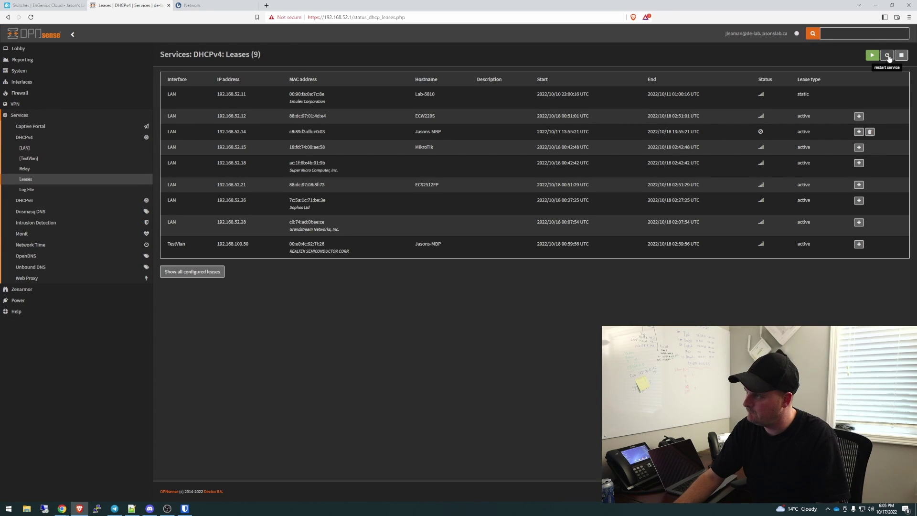
click(22, 182)
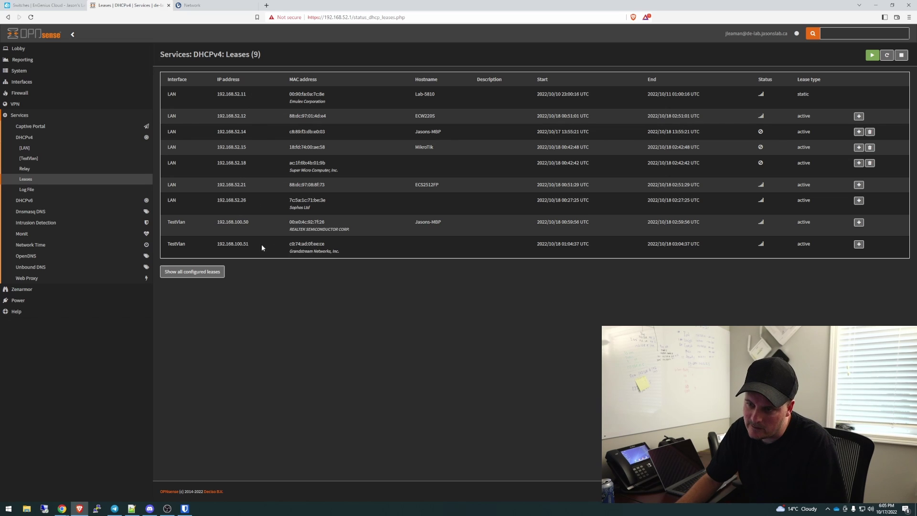
Step: Verify the Grandstream Networks phone's new lease at 192.168.100.51
drag(262, 246, 209, 244)
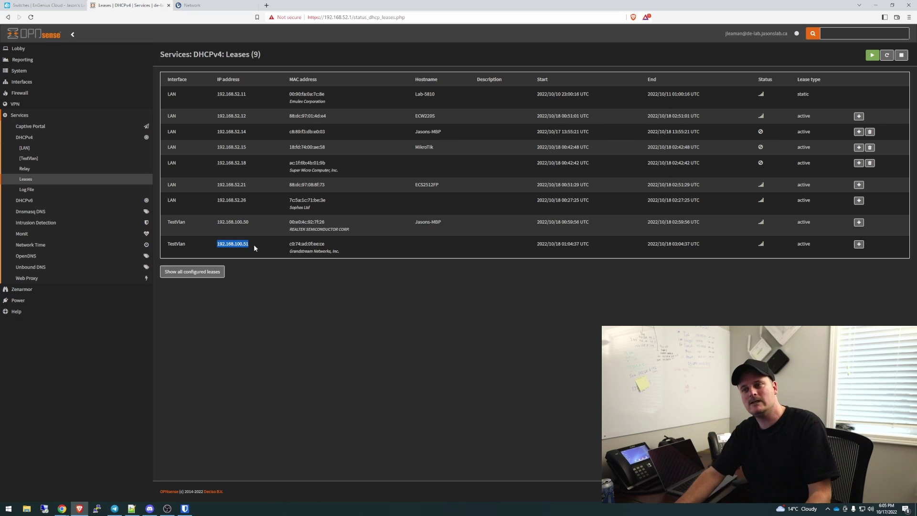
drag(283, 250, 370, 256)
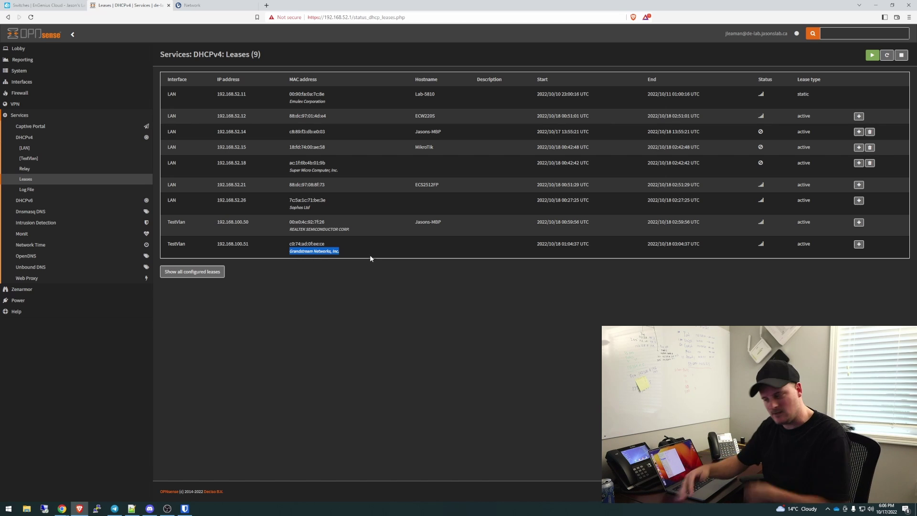
click(291, 394)
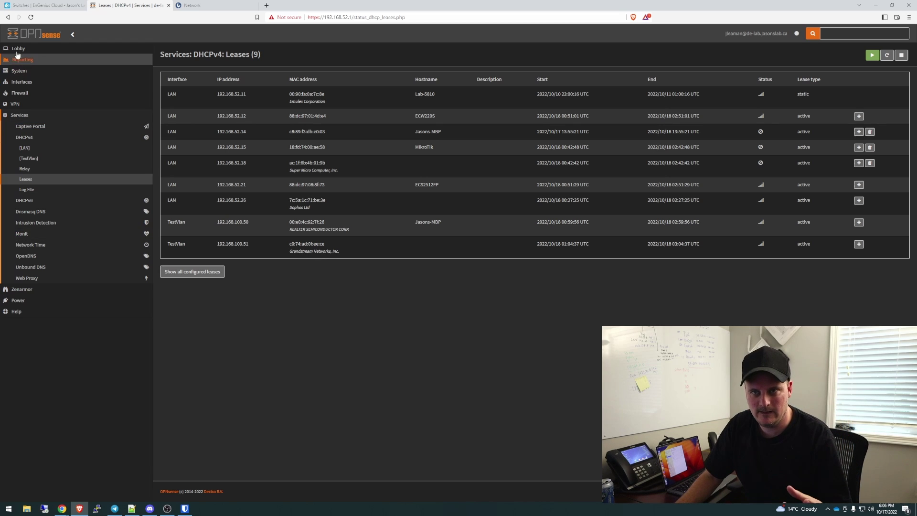
click(39, 6)
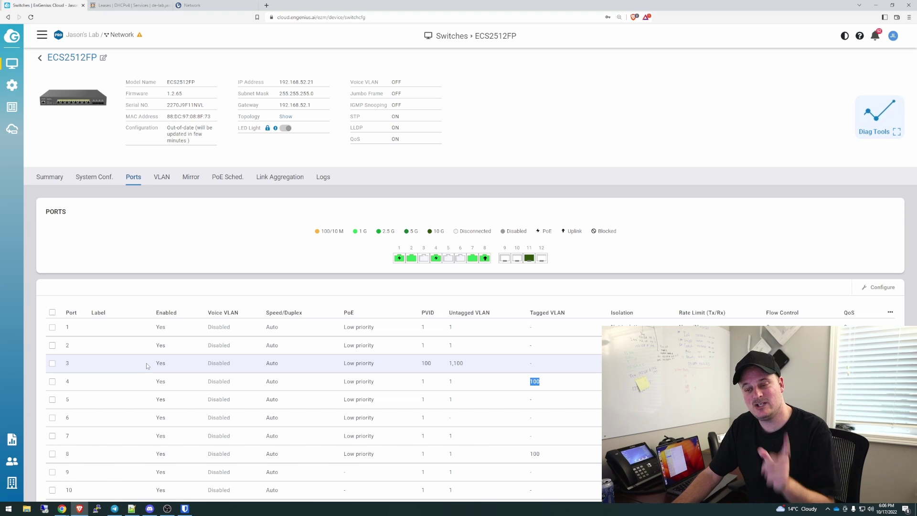
scroll(147, 365, down, 3)
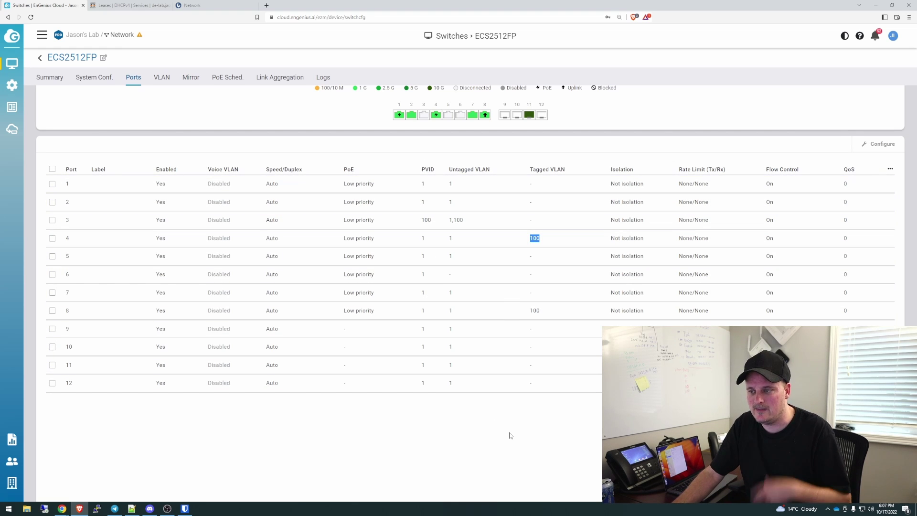
scroll(508, 434, up, 3)
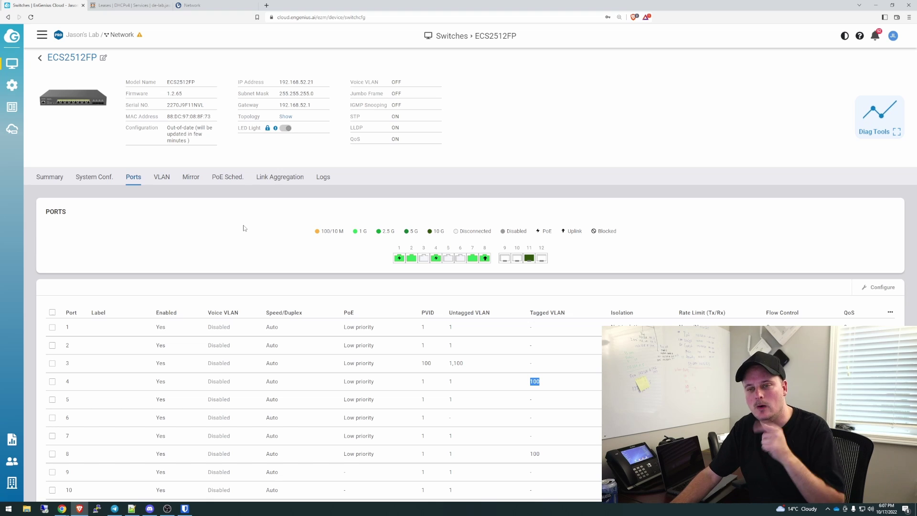
Step: Go to Configure > VLAN and select the VLAN 100 Test entry
mouse_move(13, 87)
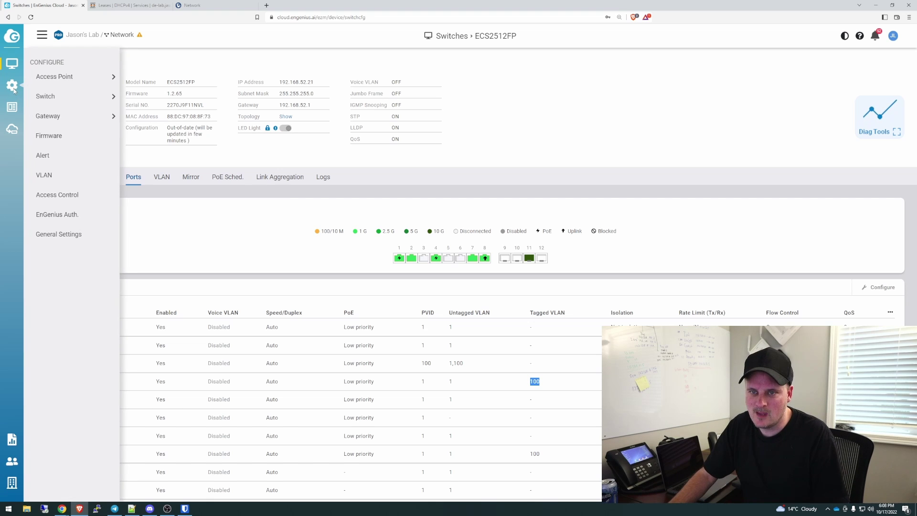
mouse_move(63, 104)
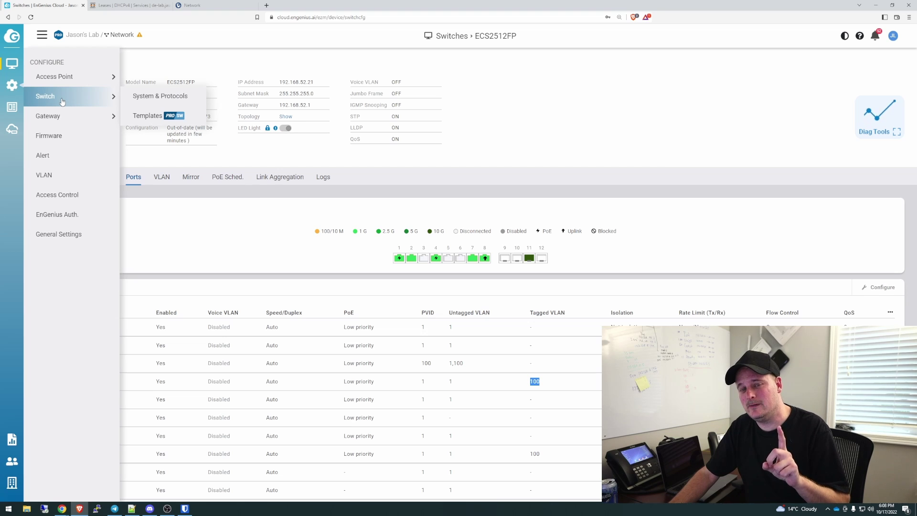
click(47, 175)
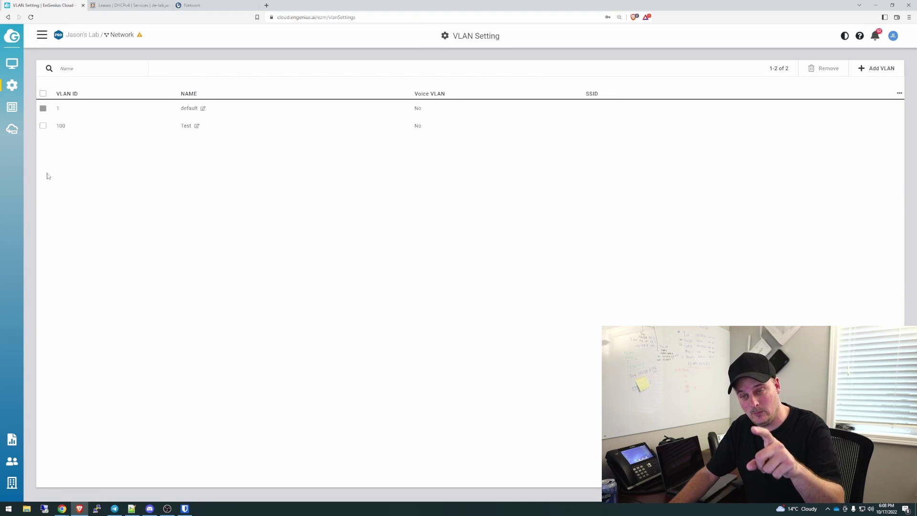
click(43, 125)
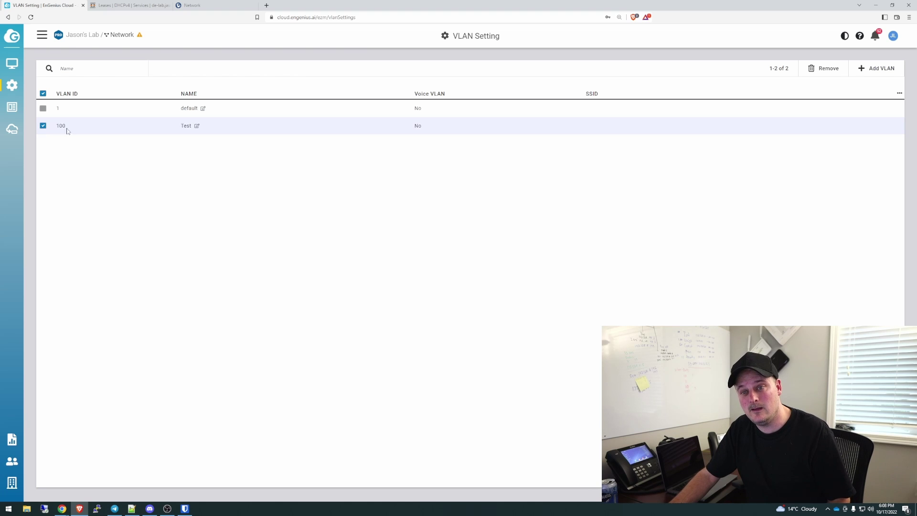